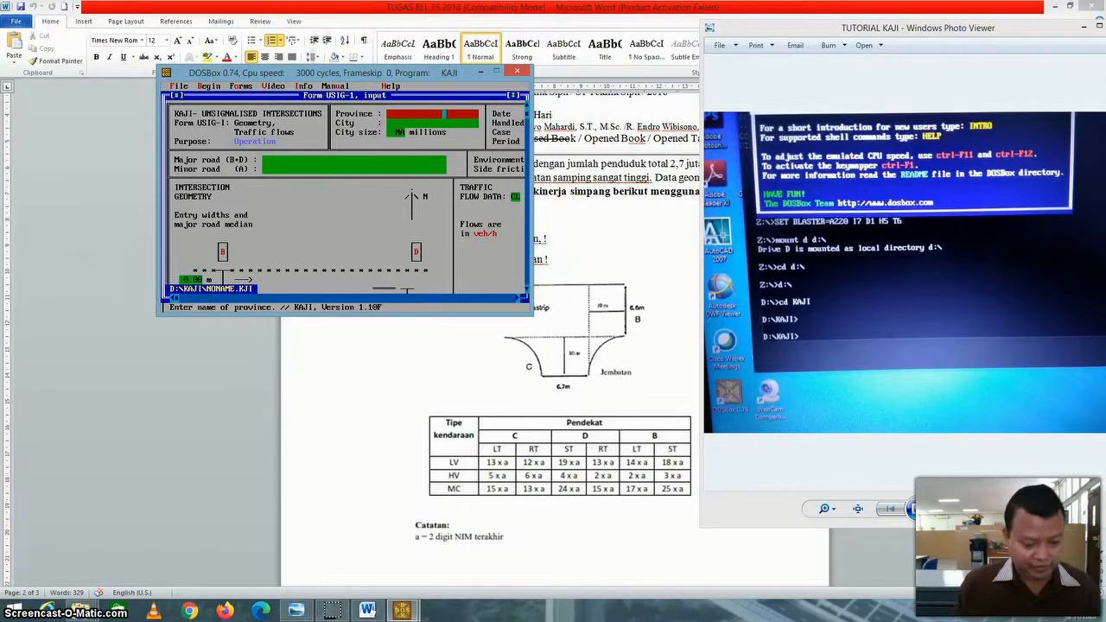
Fill in the province as Jawa Timur, the city as Surabaya and the city size as 2.7 millions.
text(Jawa)
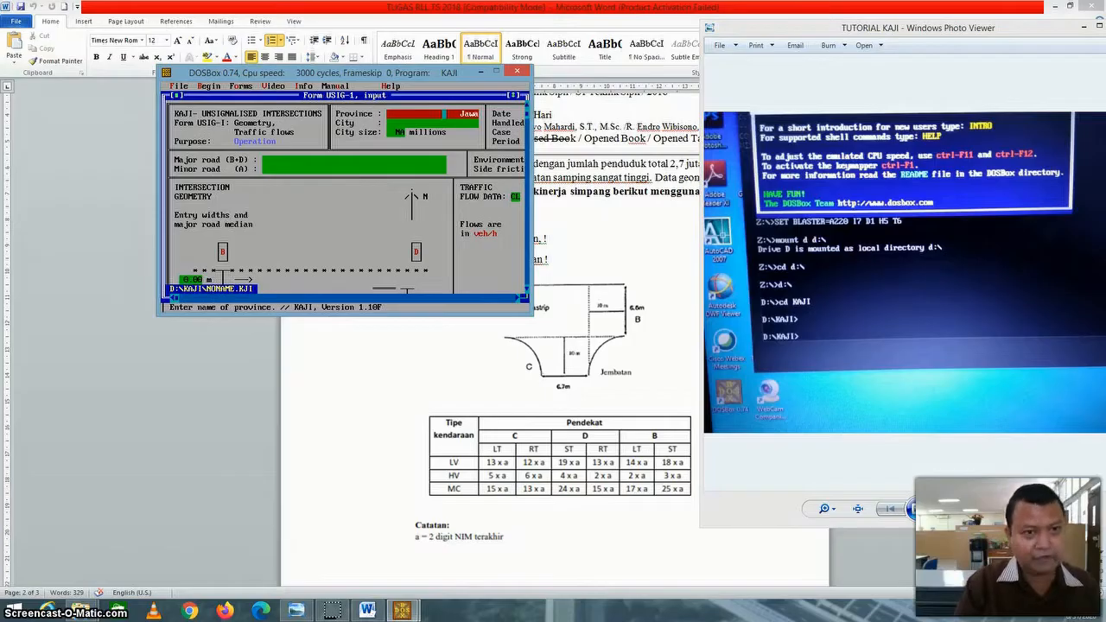
text( Timur)
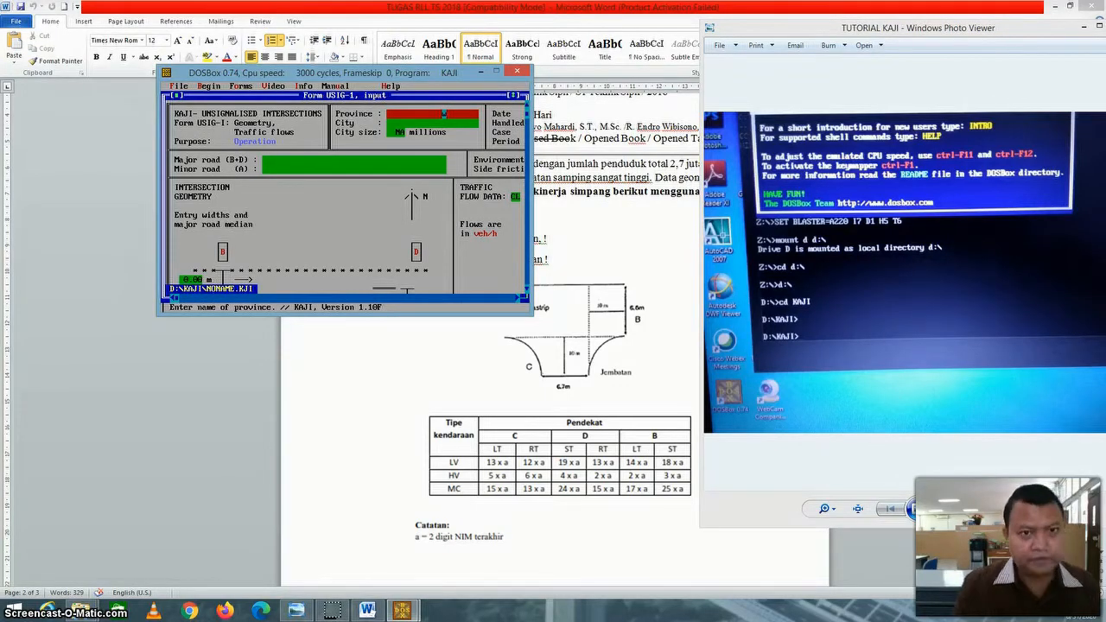
key(Return)
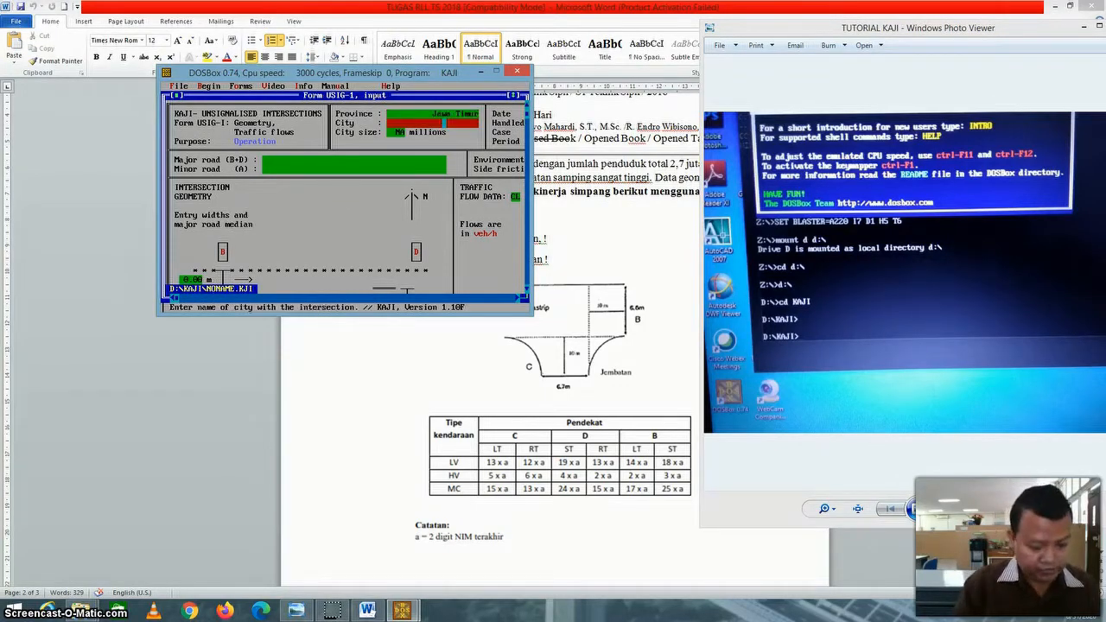
text(Surabaya)
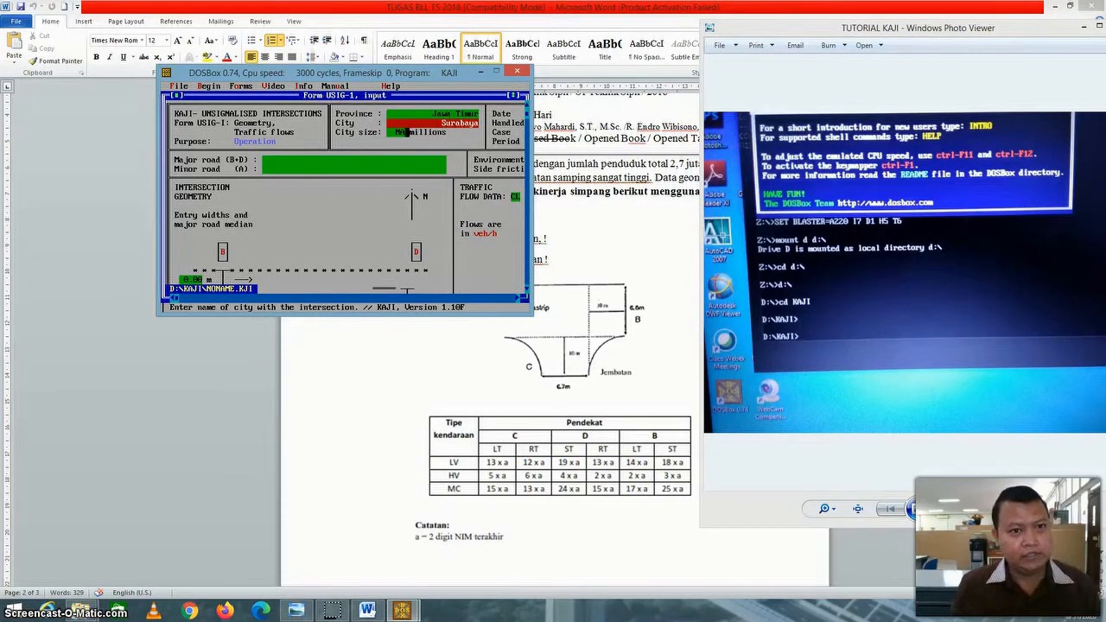
key(Return)
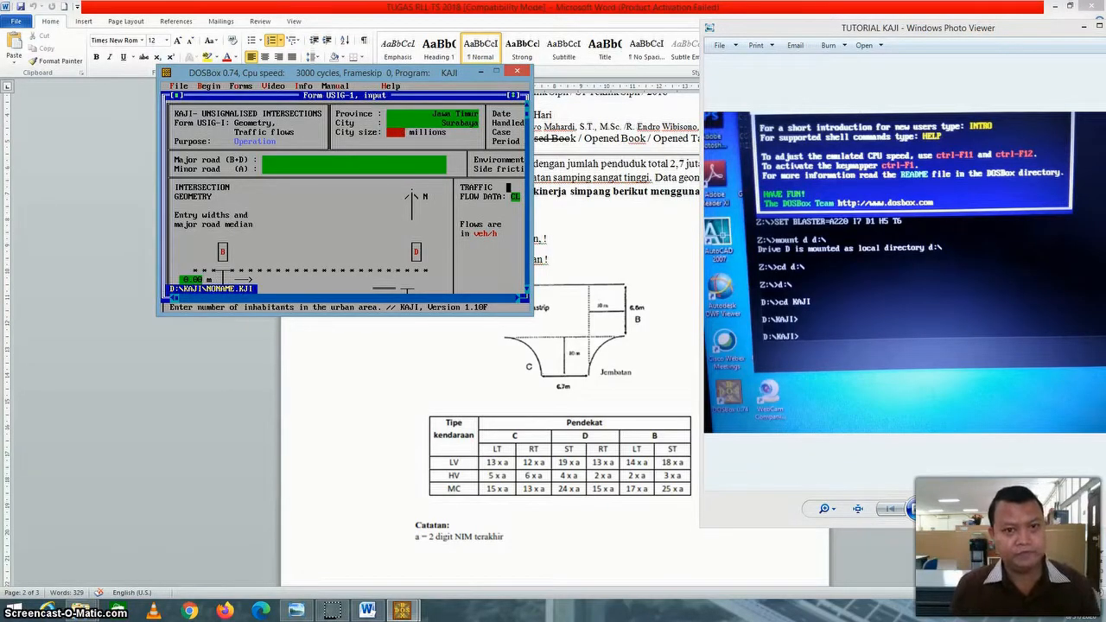
text(2.7)
key(Return)
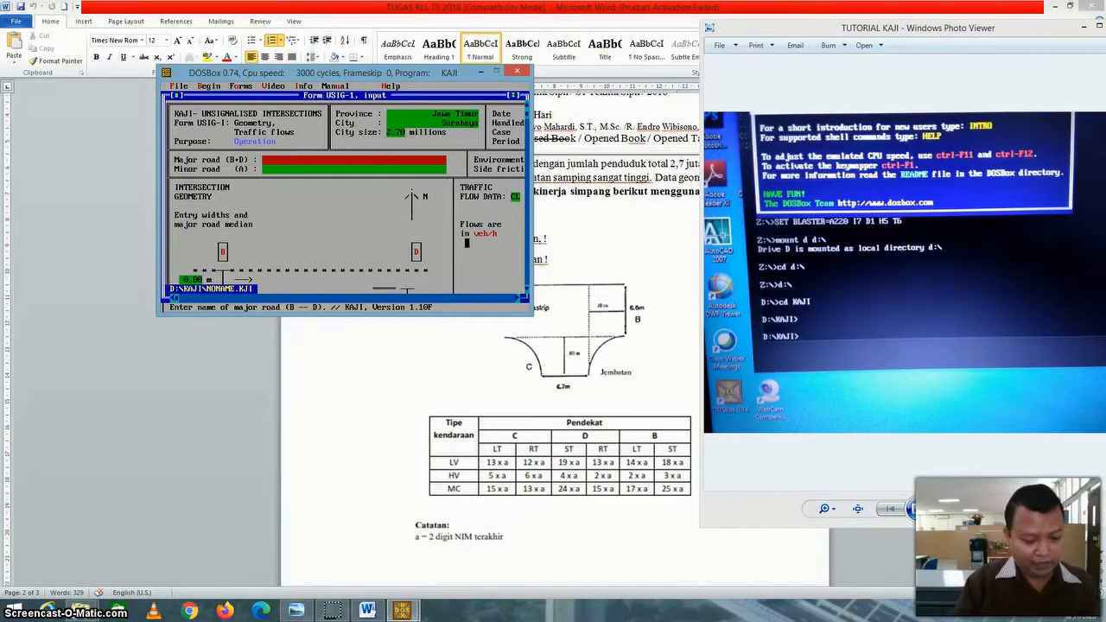
Name the major road (B+D) Jalan Mastrip and the minor road (A) Jembatan.
text(Jalan Ma)
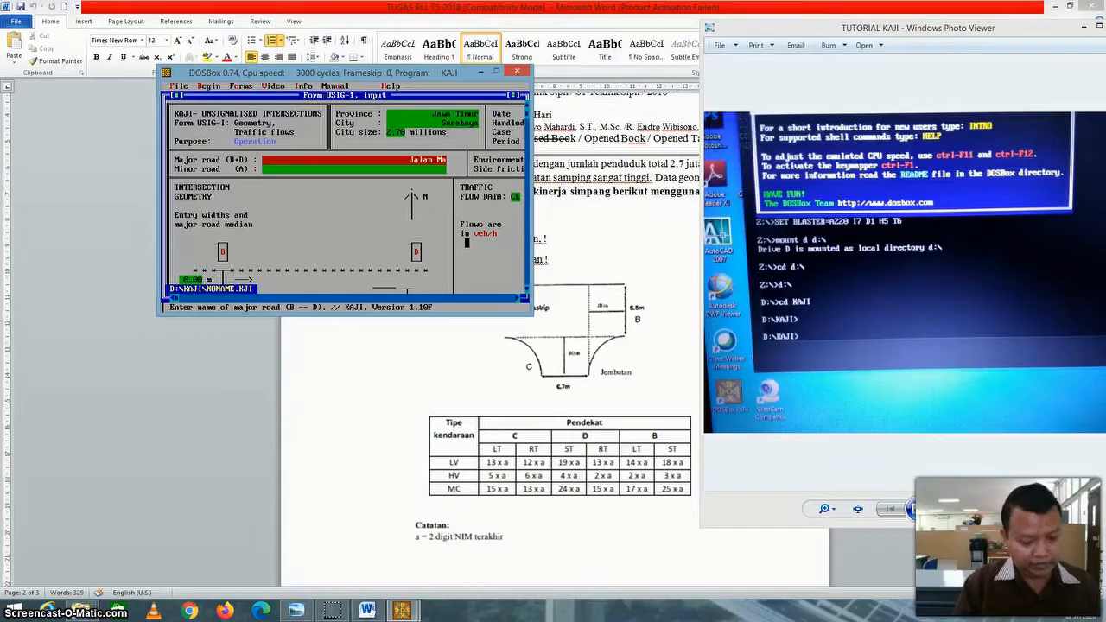
text(strip)
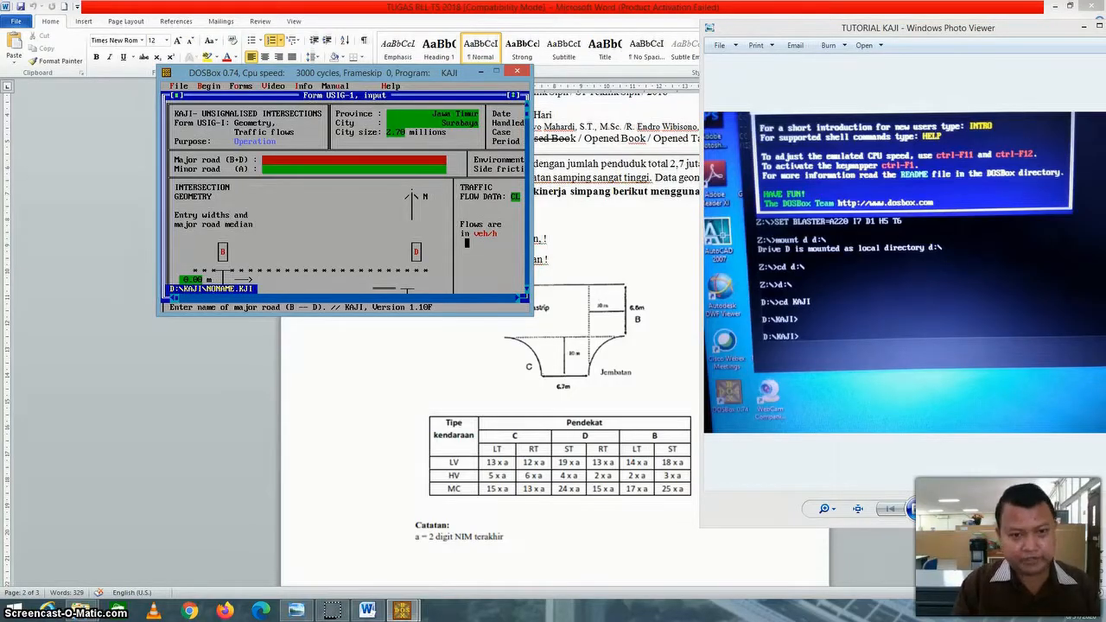
key(Return)
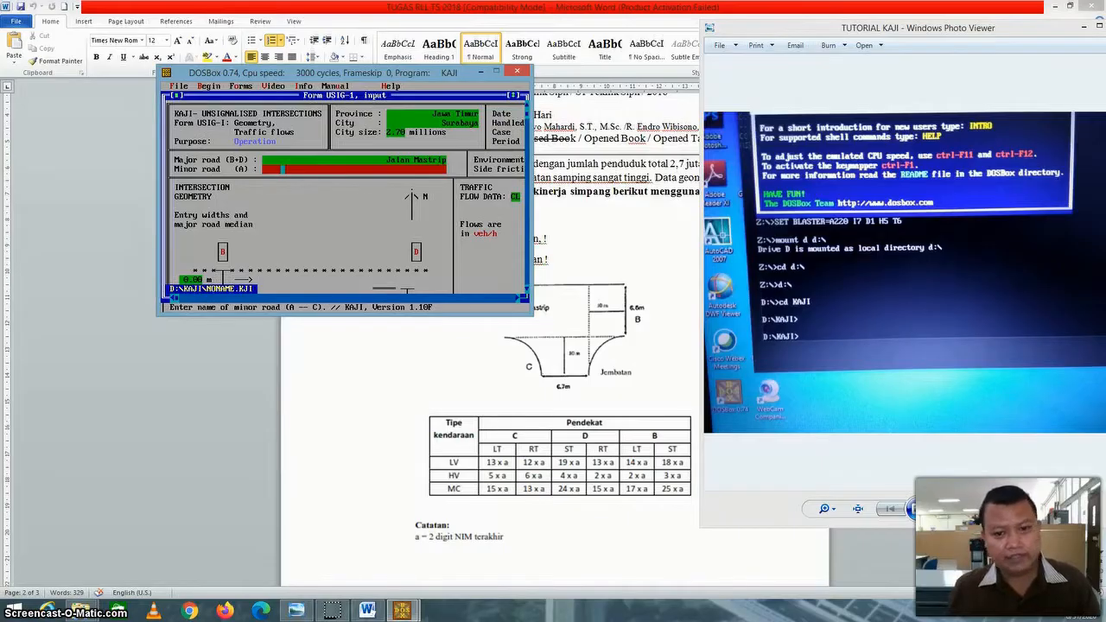
text(Jal)
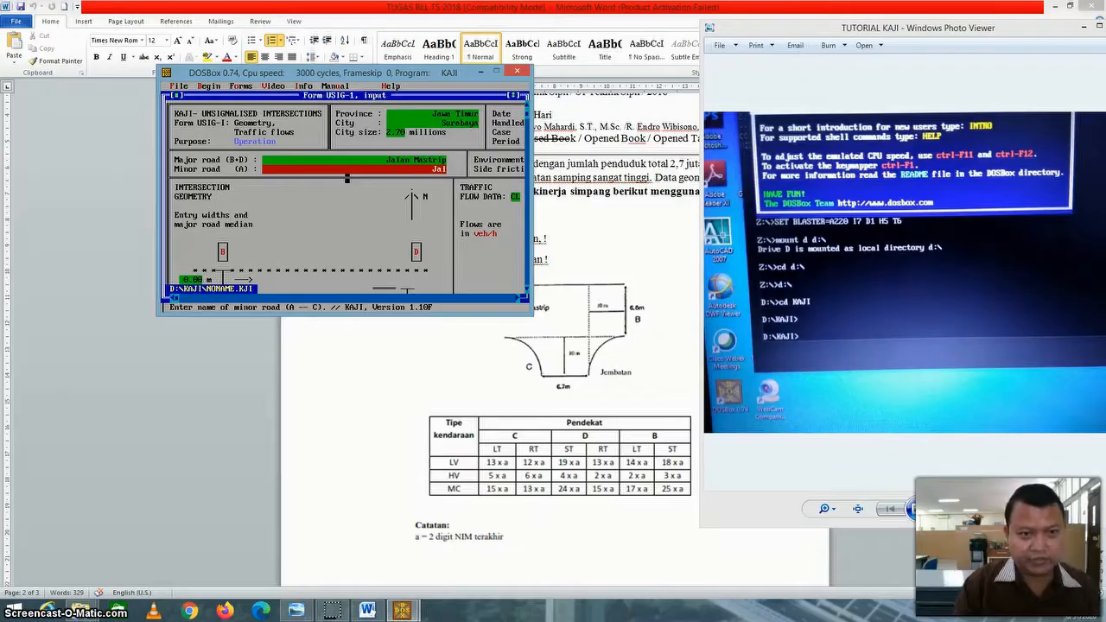
text(batan)
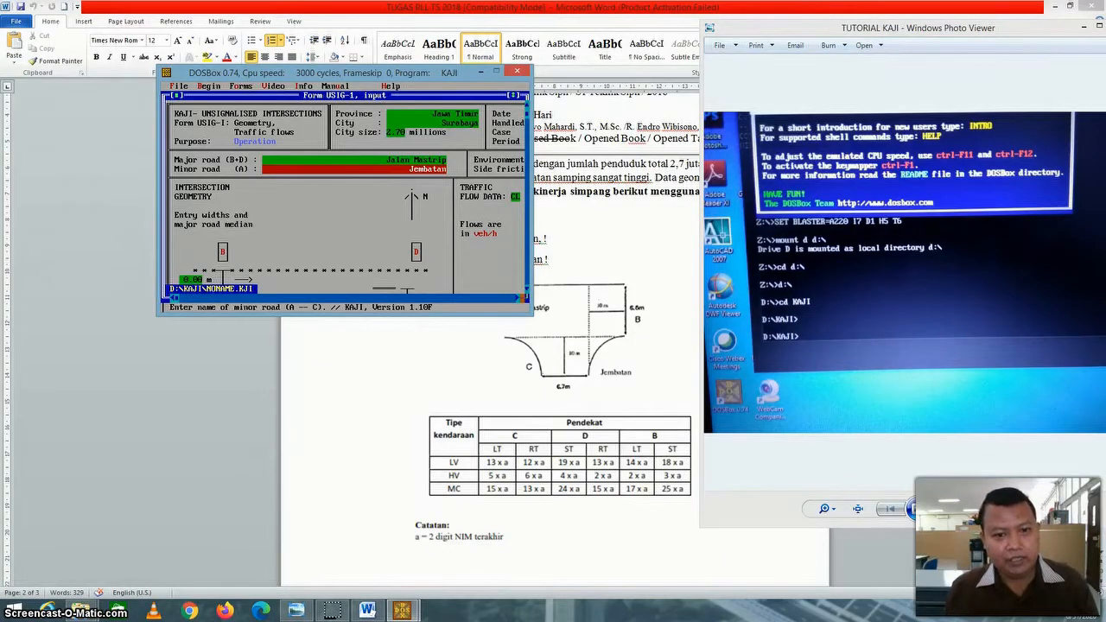
Enter 31 Agustus 2020 as the form's date and the analyst's name as the person handling it.
click(518, 298)
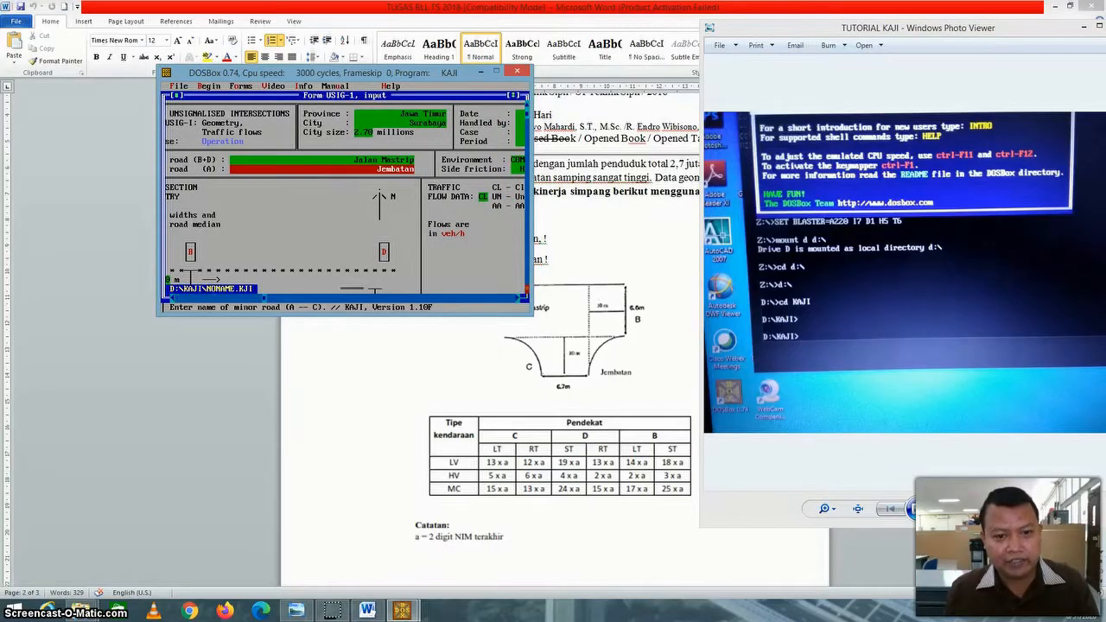
click(519, 298)
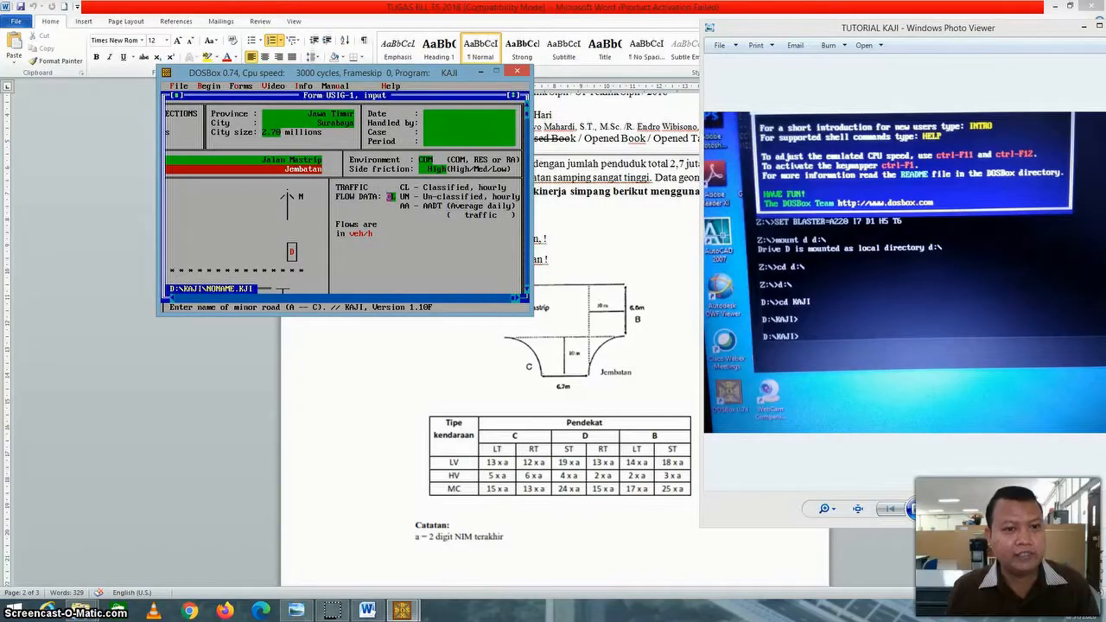
click(448, 113)
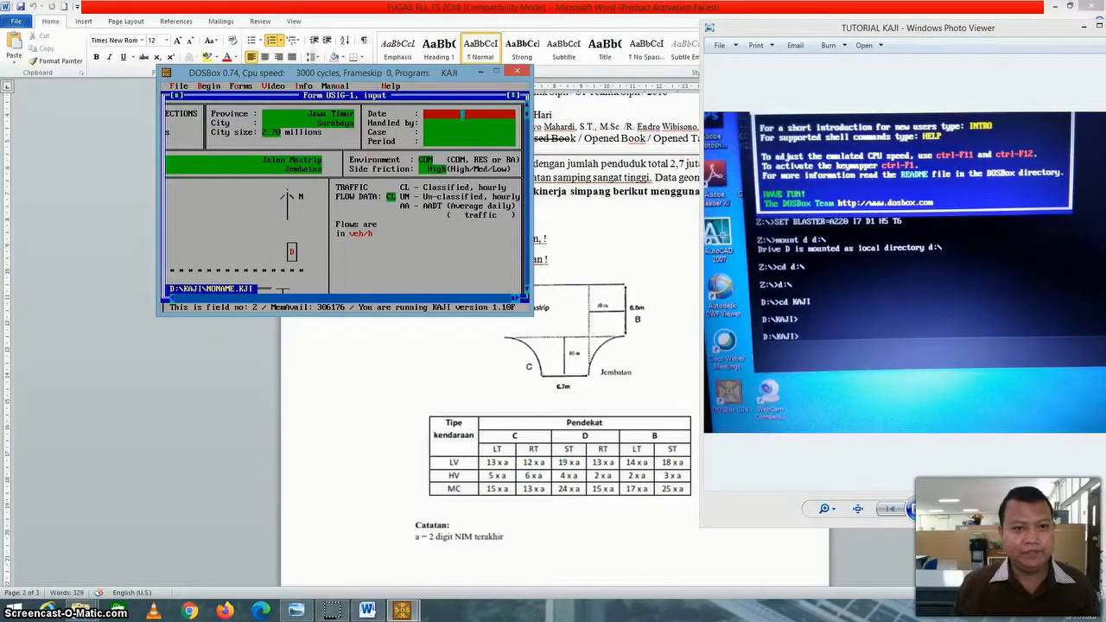
text(31)
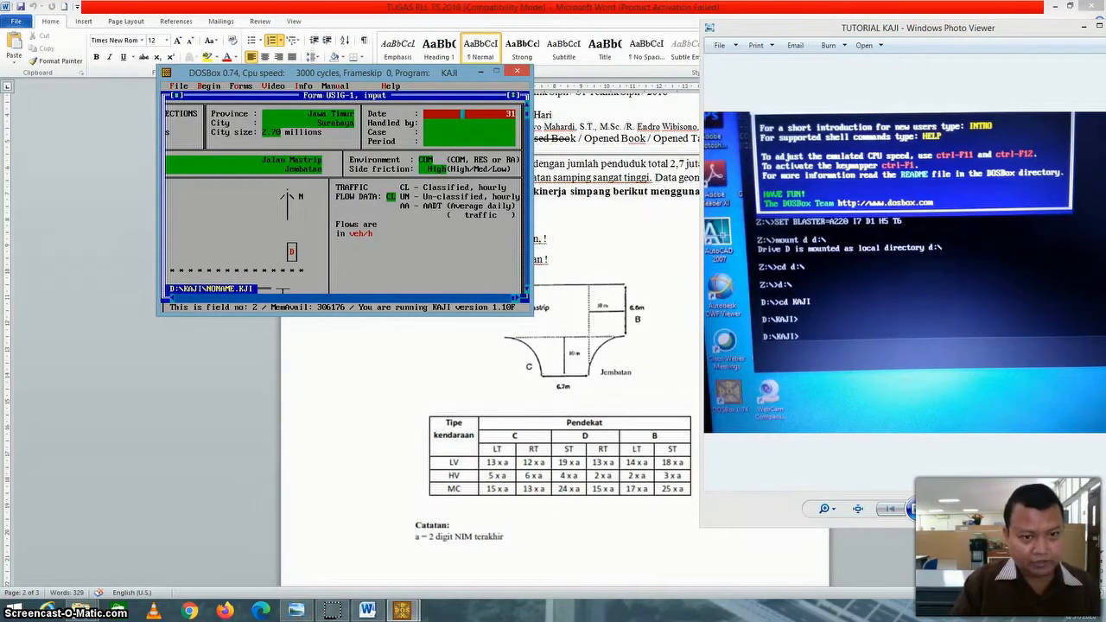
text( Agustus)
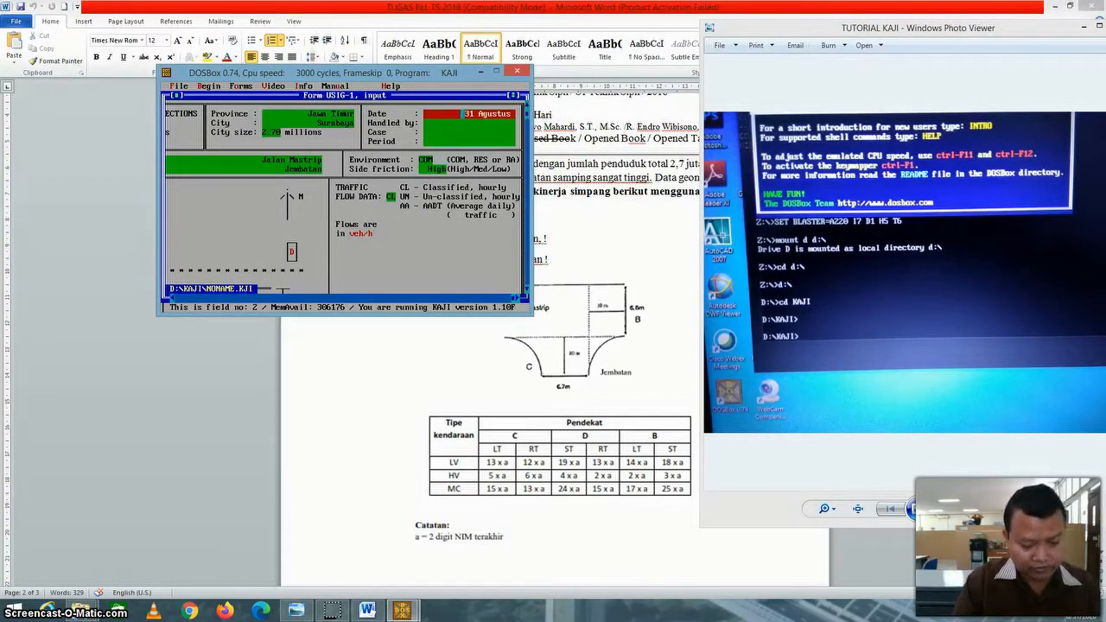
text( 2020)
key(Return)
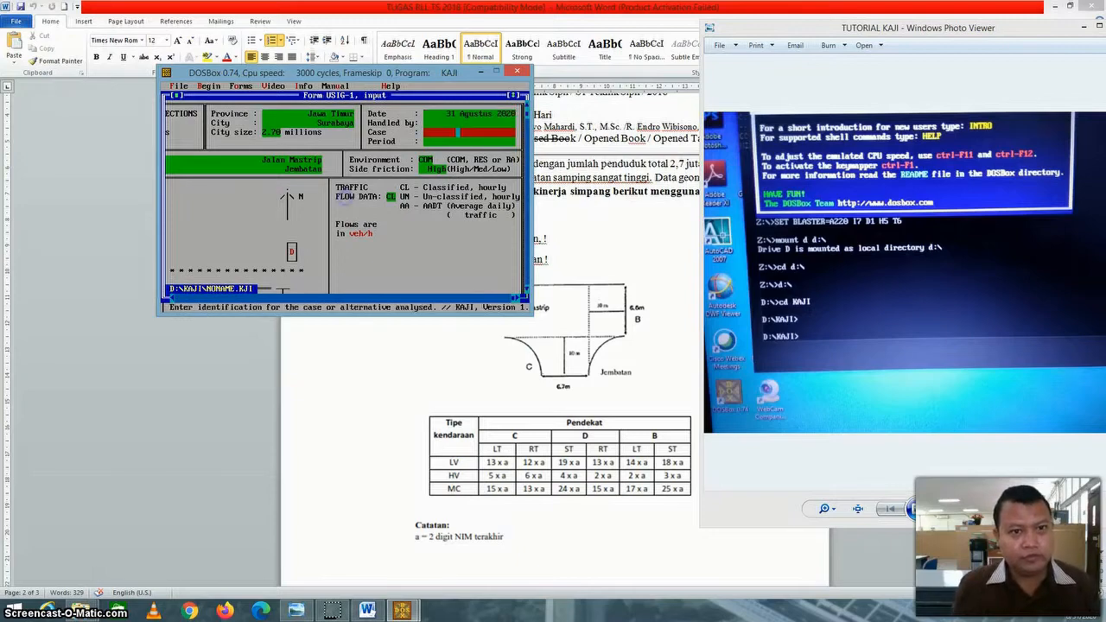
key(Up)
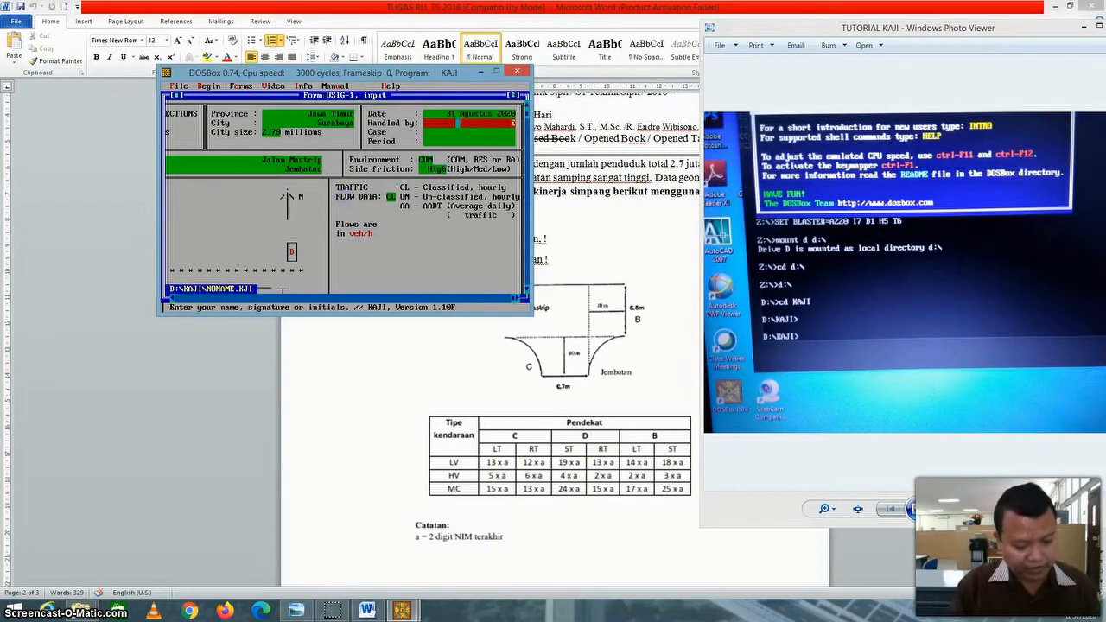
text(Endro)
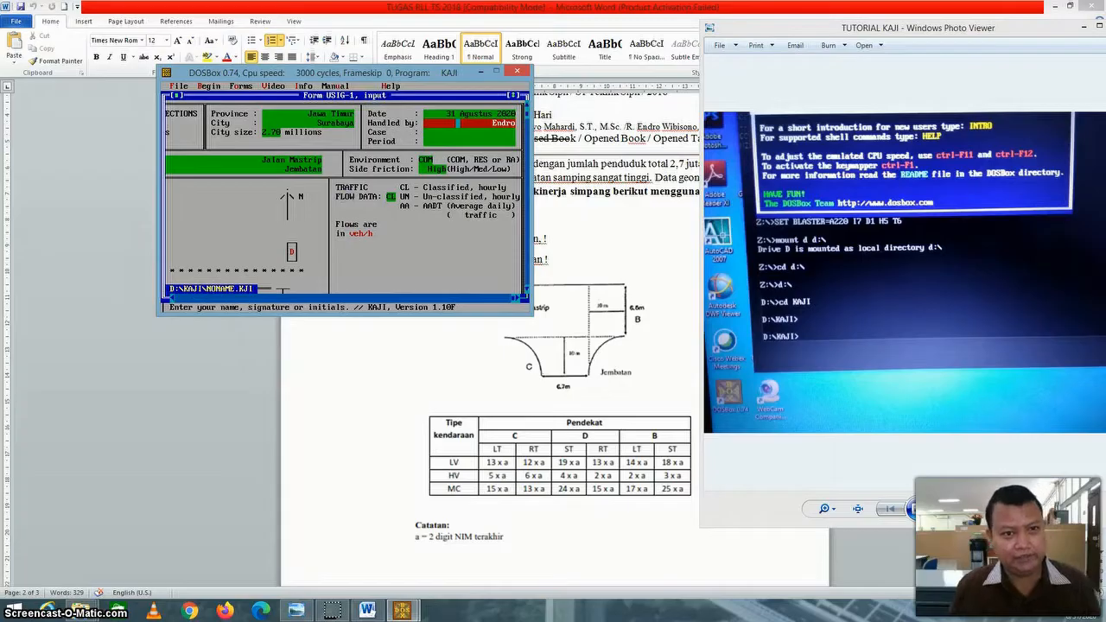
key(Return)
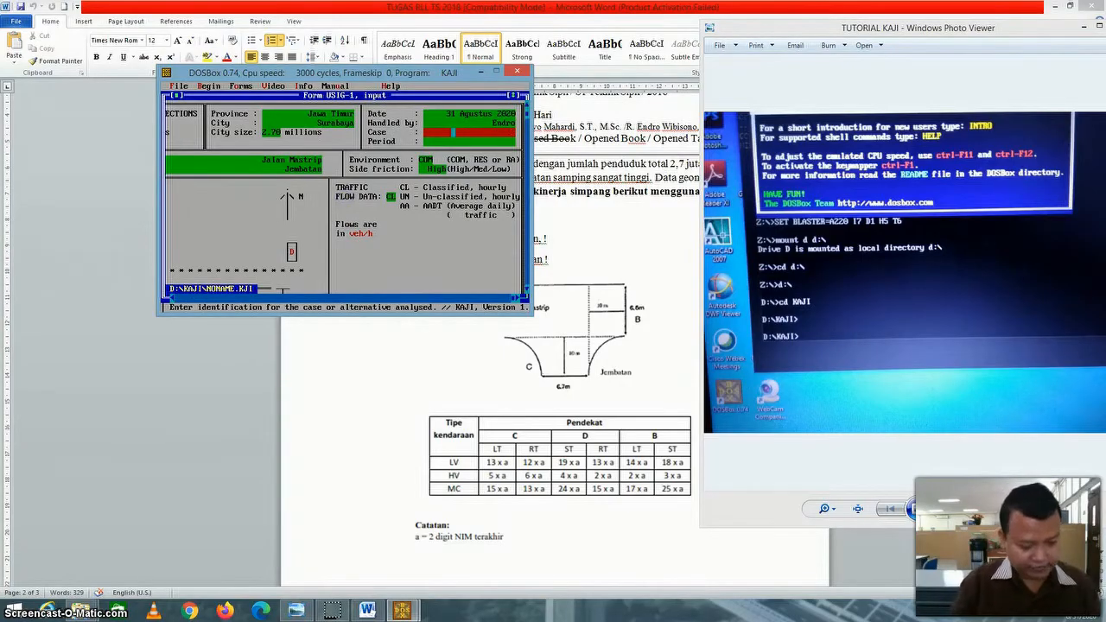
Enter Simpang Tak Bersinyal as the case and Pagi as the analysed time period.
text(Simpang Tak Bersinyal)
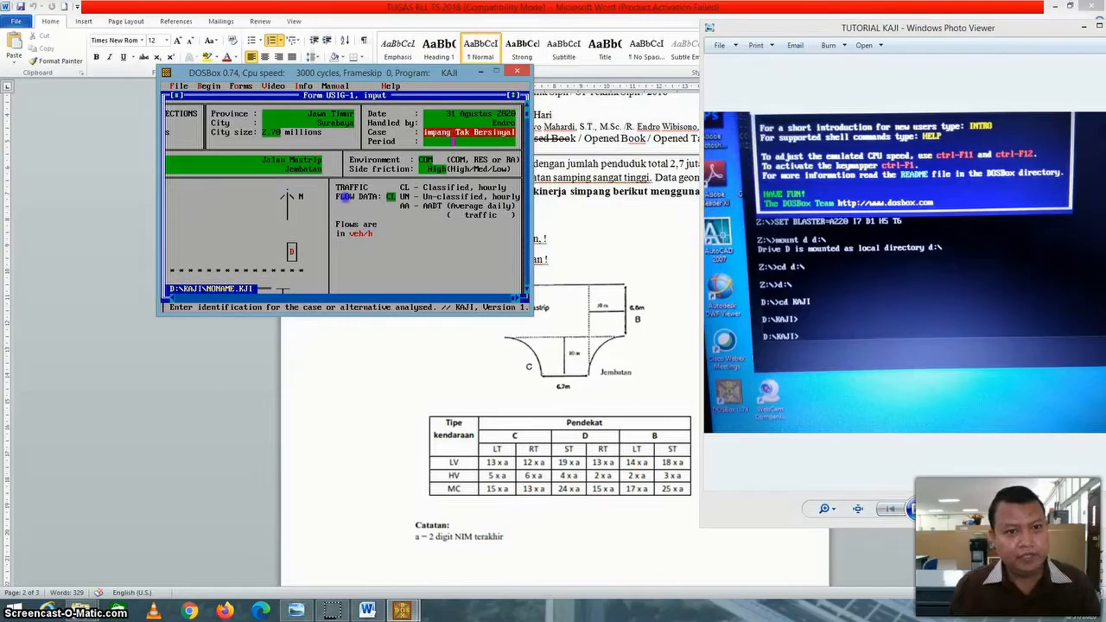
key(Return)
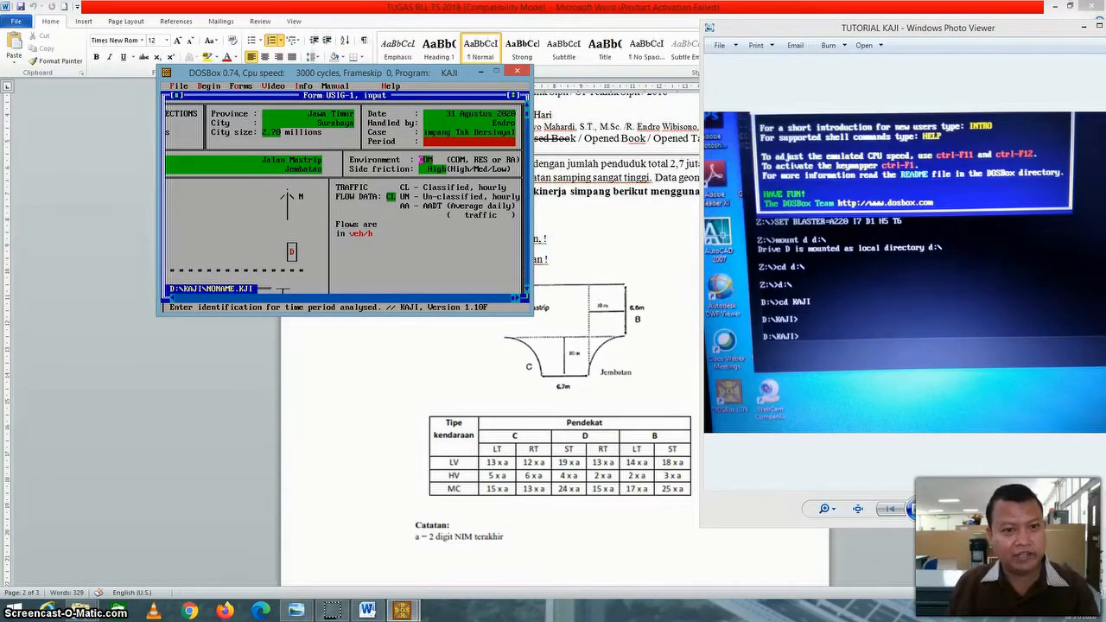
Keep the environment as COM and set the side friction to High.
click(424, 160)
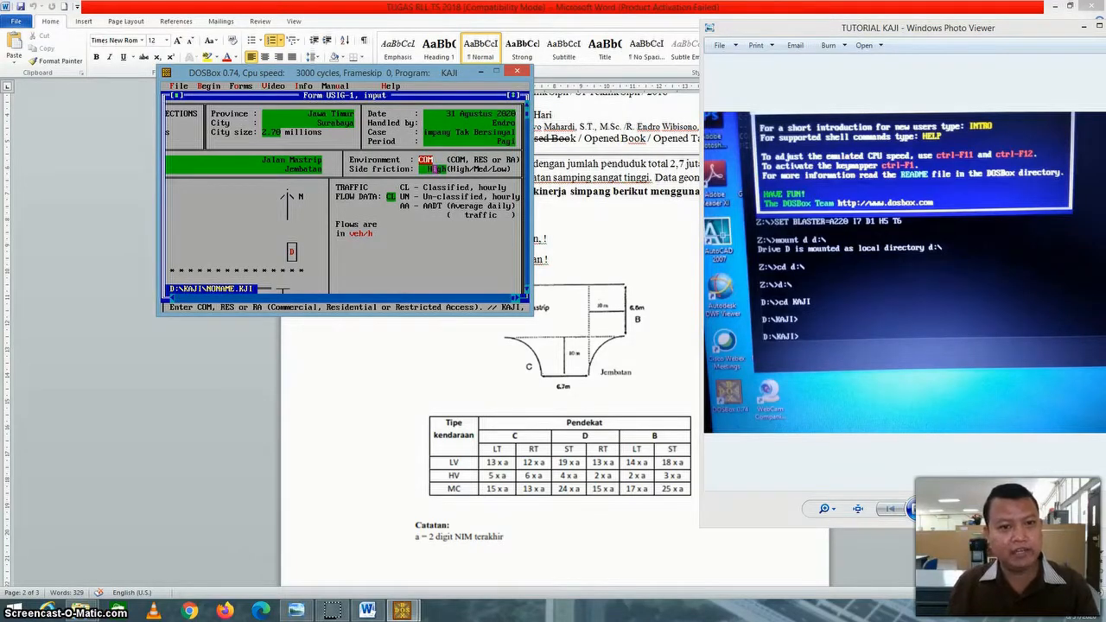
click(438, 168)
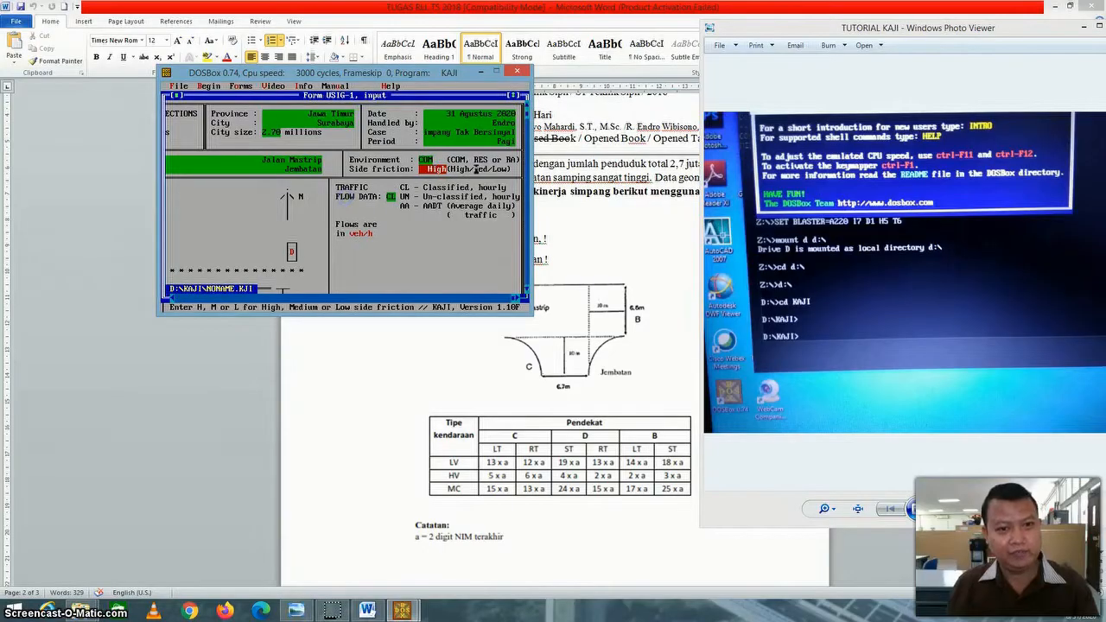
key(h)
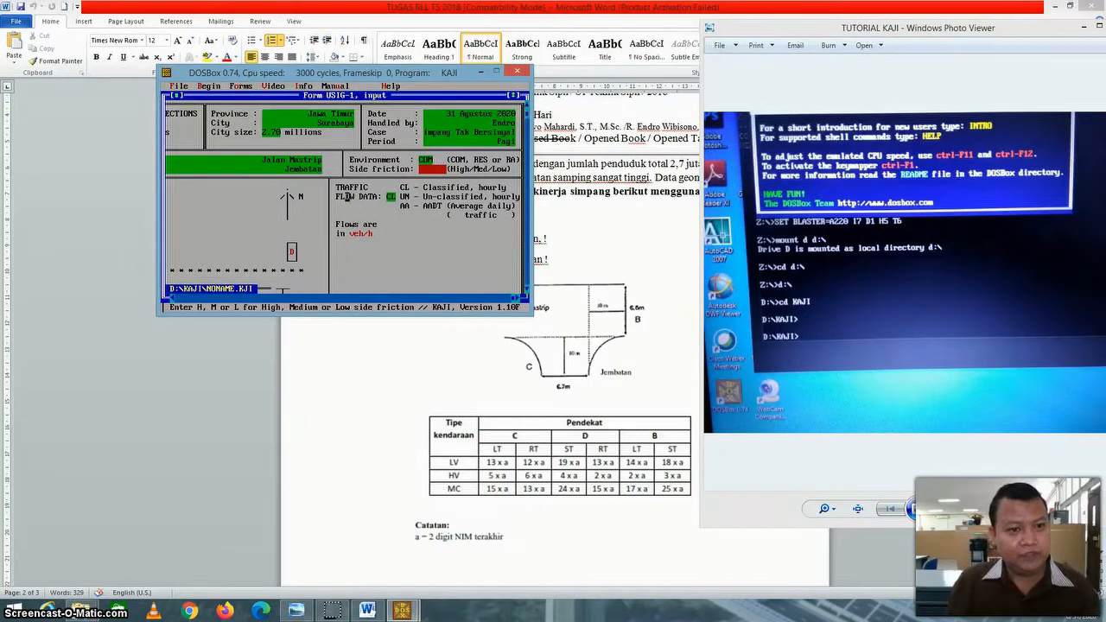
key(Return)
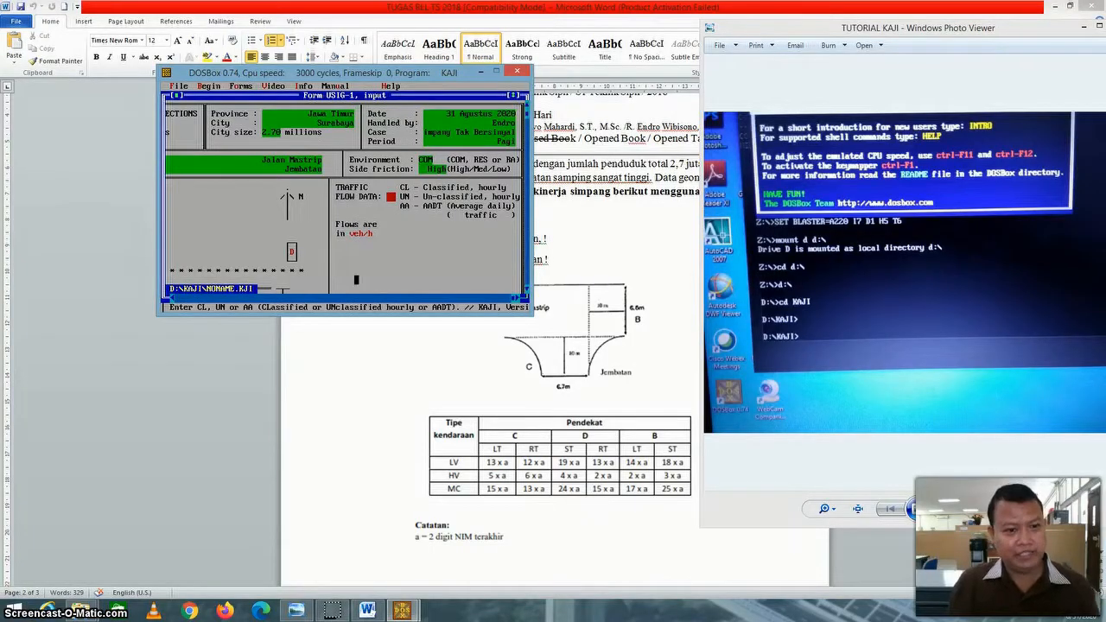
Set the entry widths of major road approaches D and B to 6.6 m each in the intersection geometry.
click(172, 298)
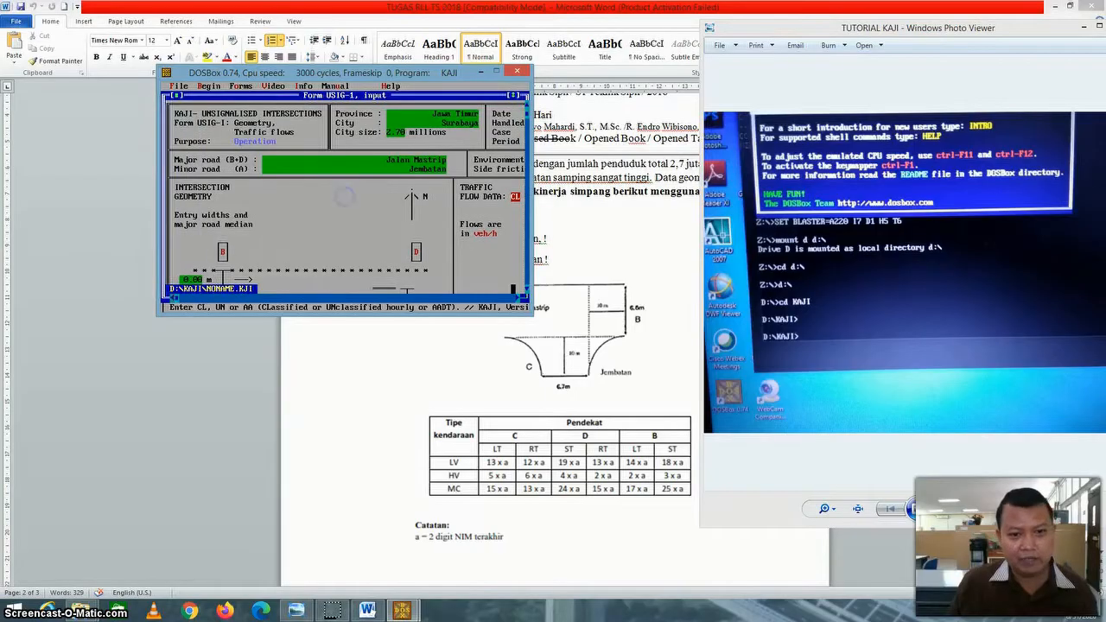
click(526, 290)
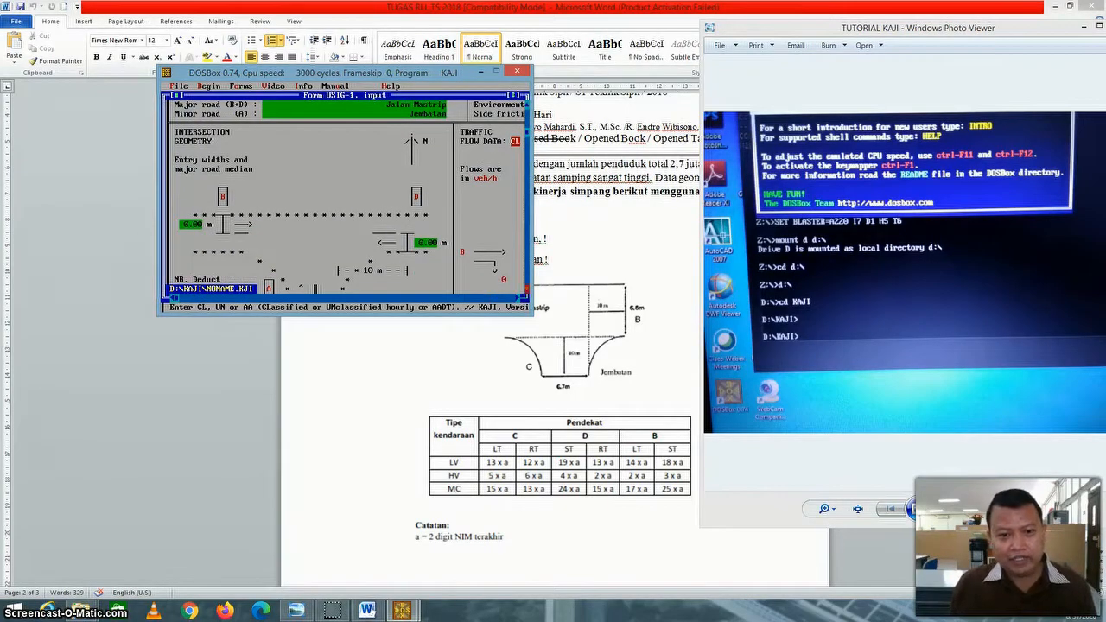
click(526, 289)
click(526, 289)
click(526, 289)
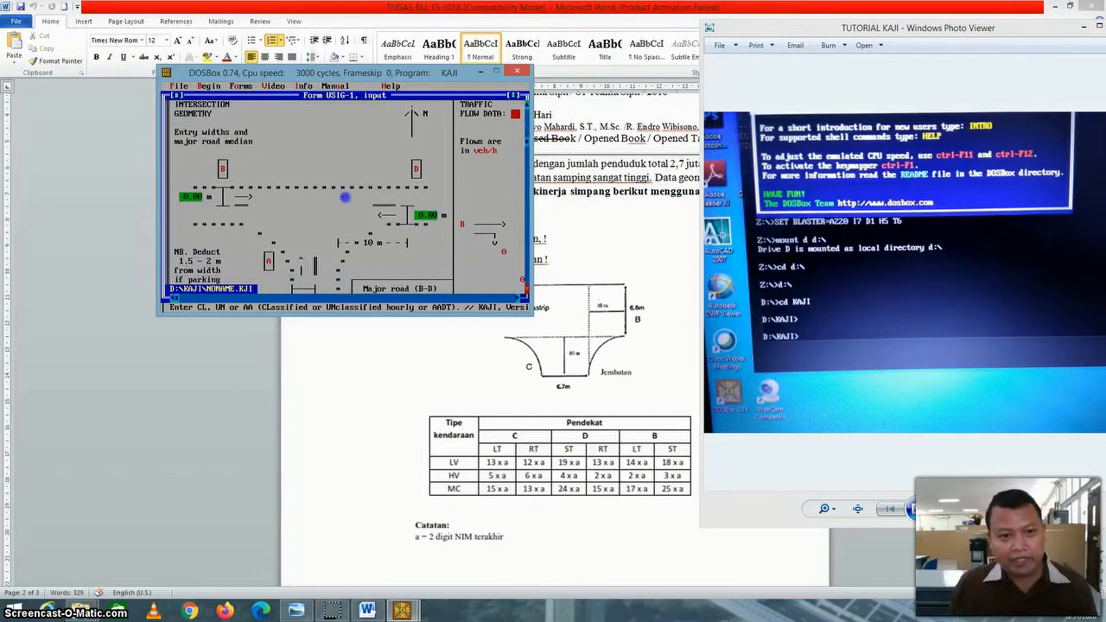
click(435, 215)
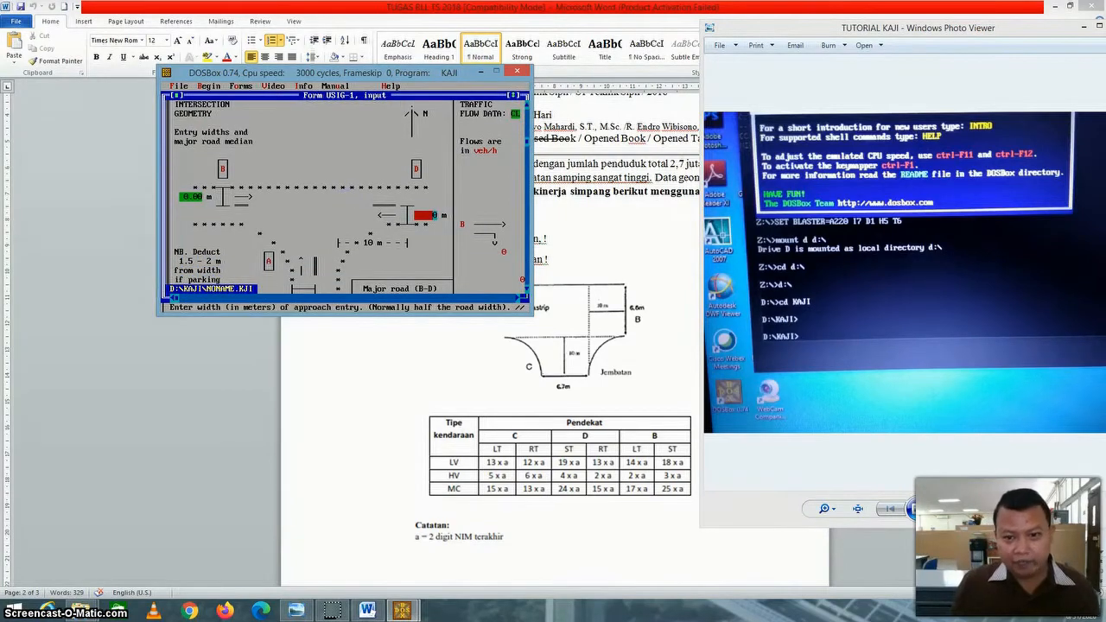
text(6.6)
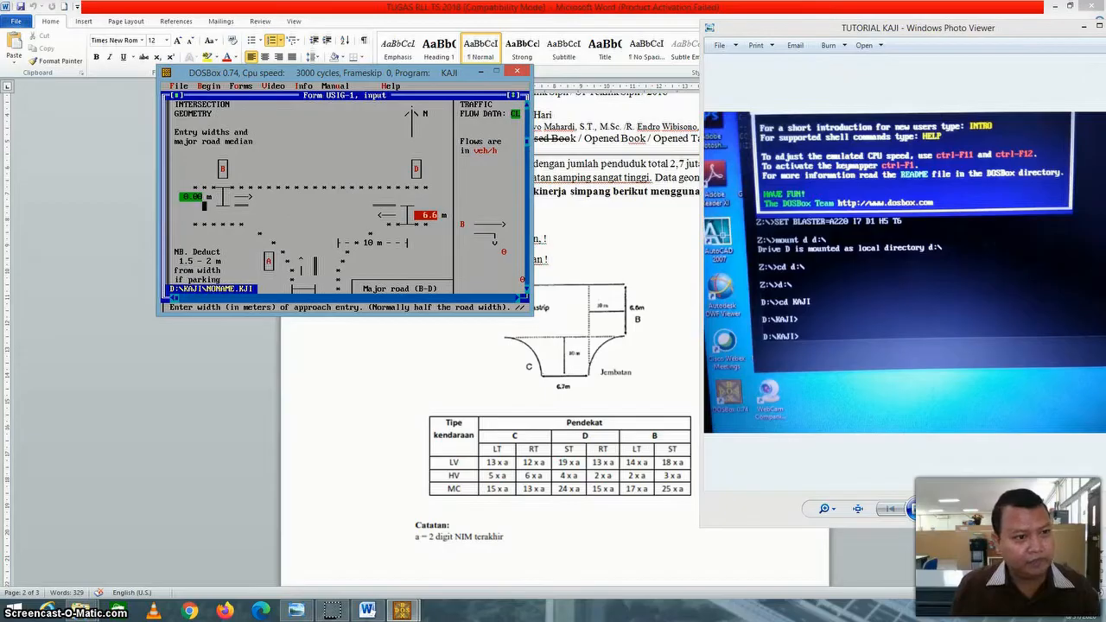
click(197, 196)
text(6.6)
Set the entry width of minor approach A to 6.7 m and keep TWO as the traffic regulation for arms A and B.
click(526, 289)
click(526, 289)
click(526, 290)
click(526, 289)
key(Return)
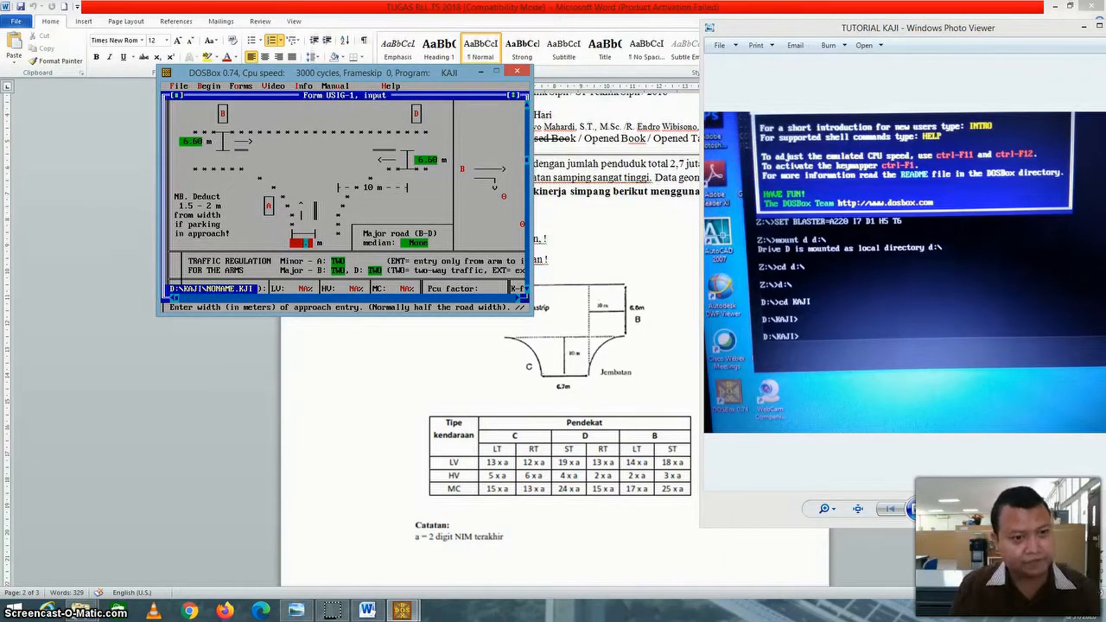
click(526, 288)
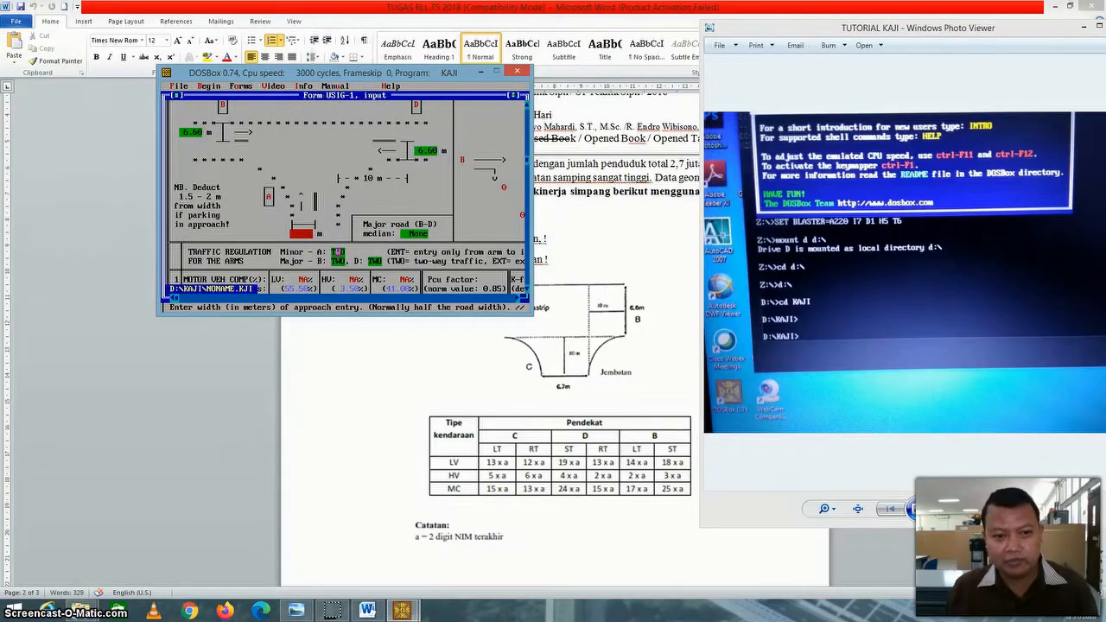
key(Return)
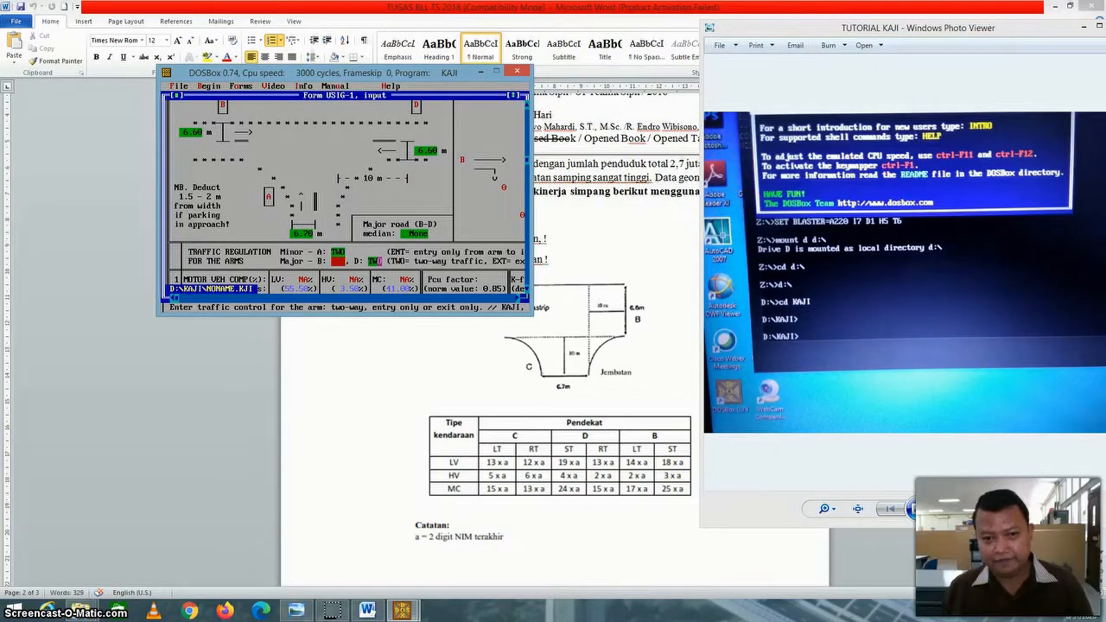
key(Return)
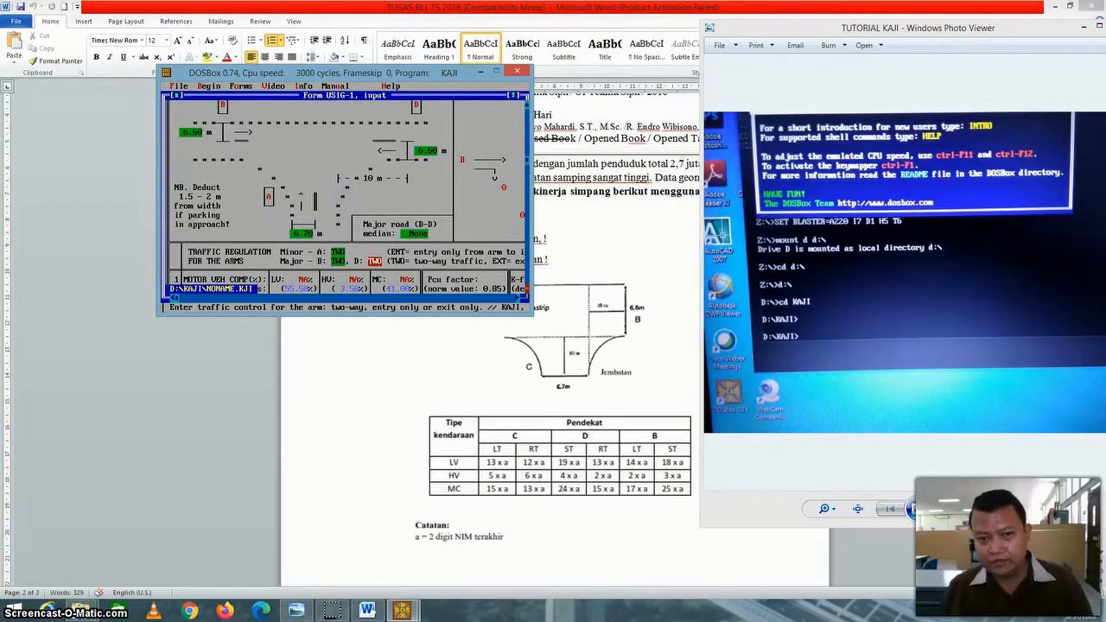
Enter minor road A's light-vehicle flows as 1170 veh/h for left turns and 1350 veh/h for right turns.
click(526, 289)
click(526, 290)
click(526, 289)
click(526, 289)
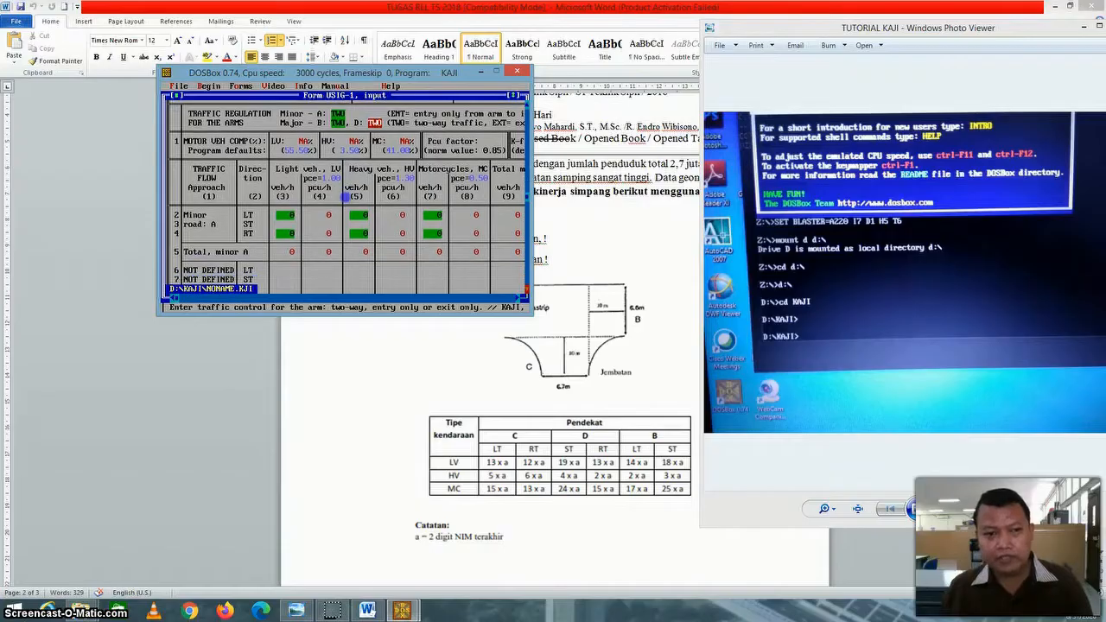
key(Return)
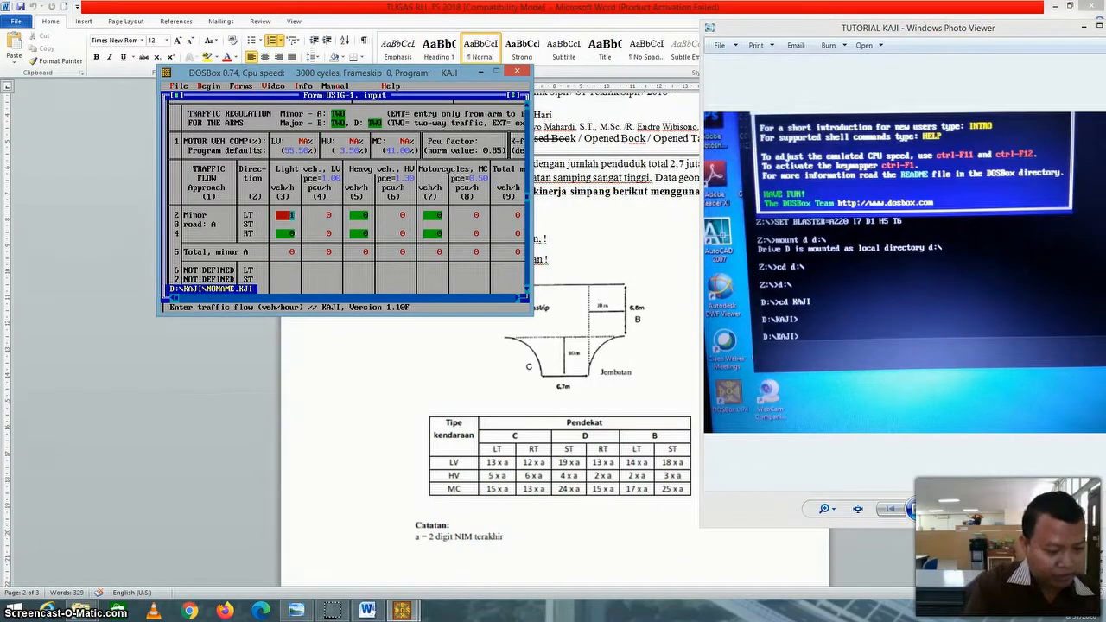
text(70)
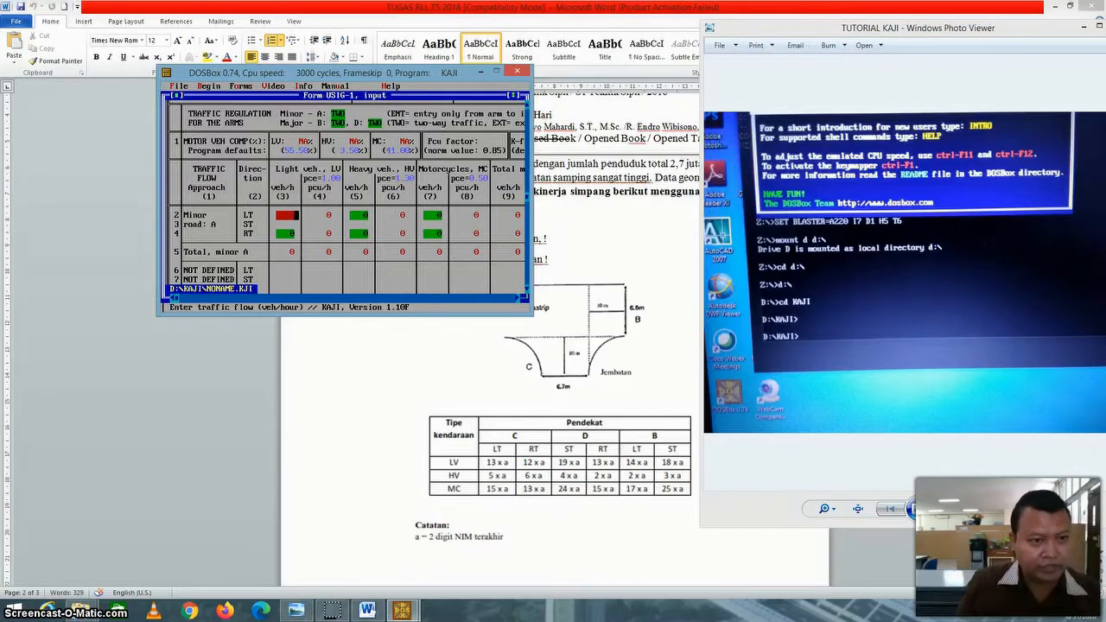
key(Return)
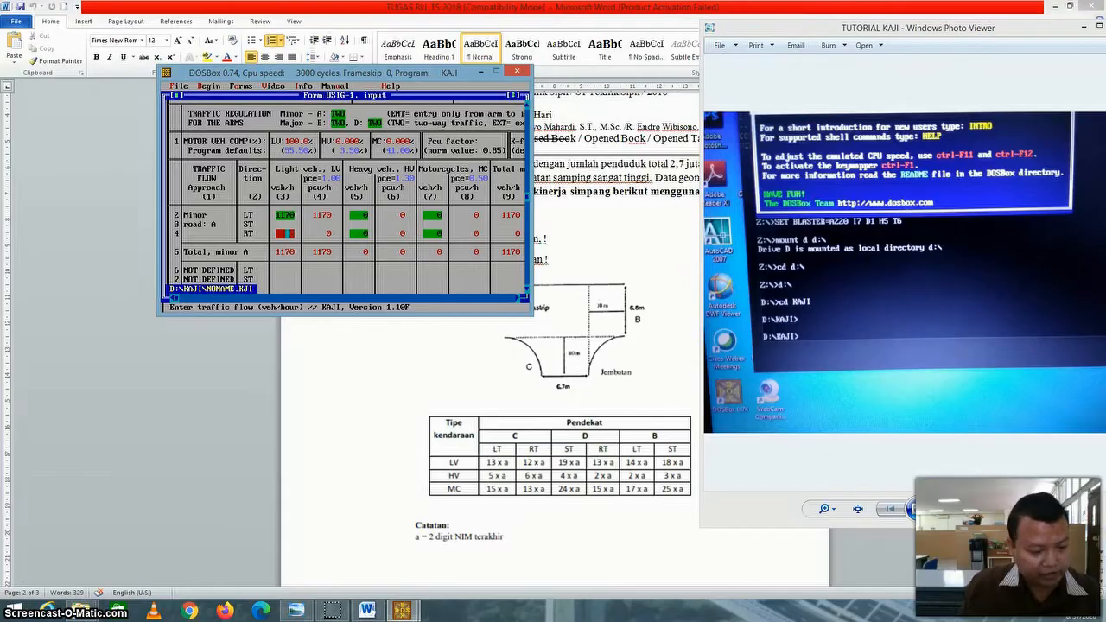
text(0)
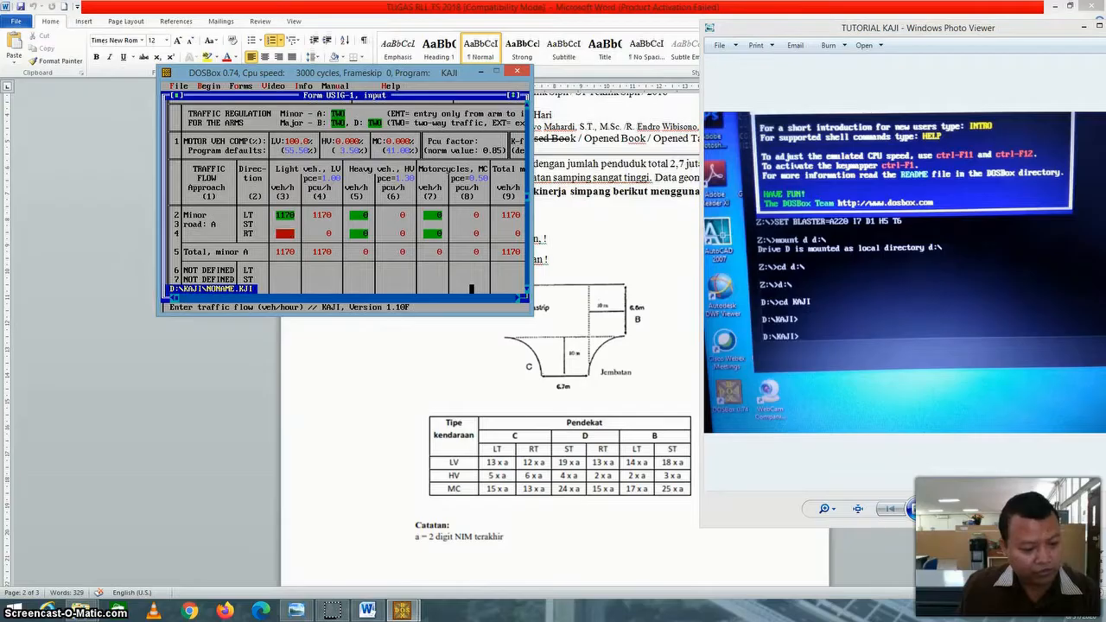
click(285, 214)
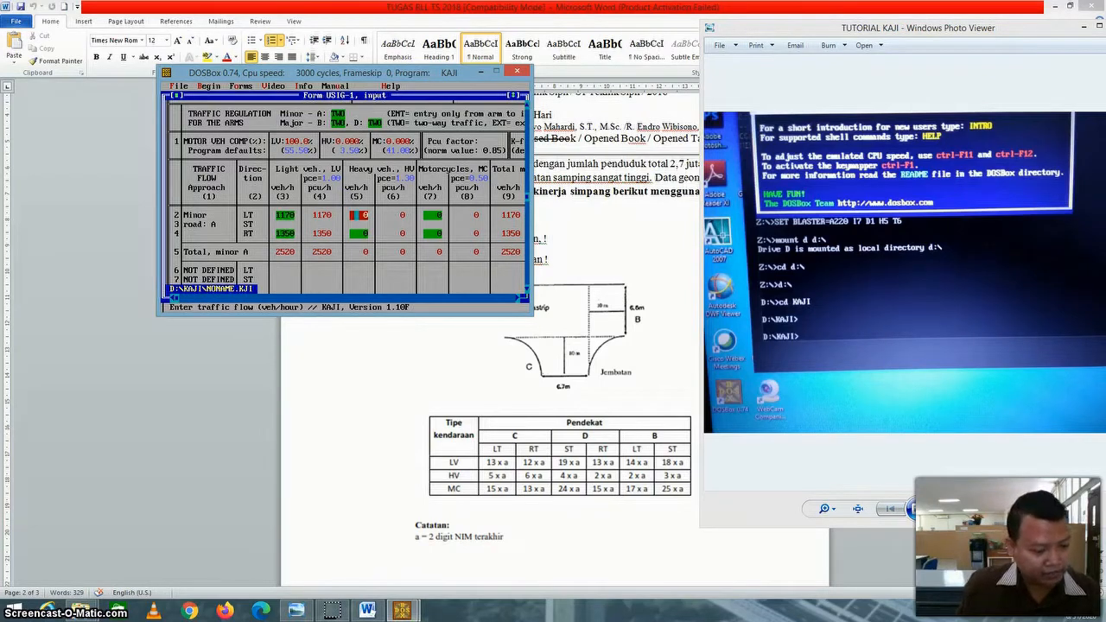
Set minor road A's heavy-vehicle flows to 450 veh/h left-turning and 540 veh/h right-turning, and correct its right-turn light-vehicle flow to 1080 veh/h.
text(450)
key(Return)
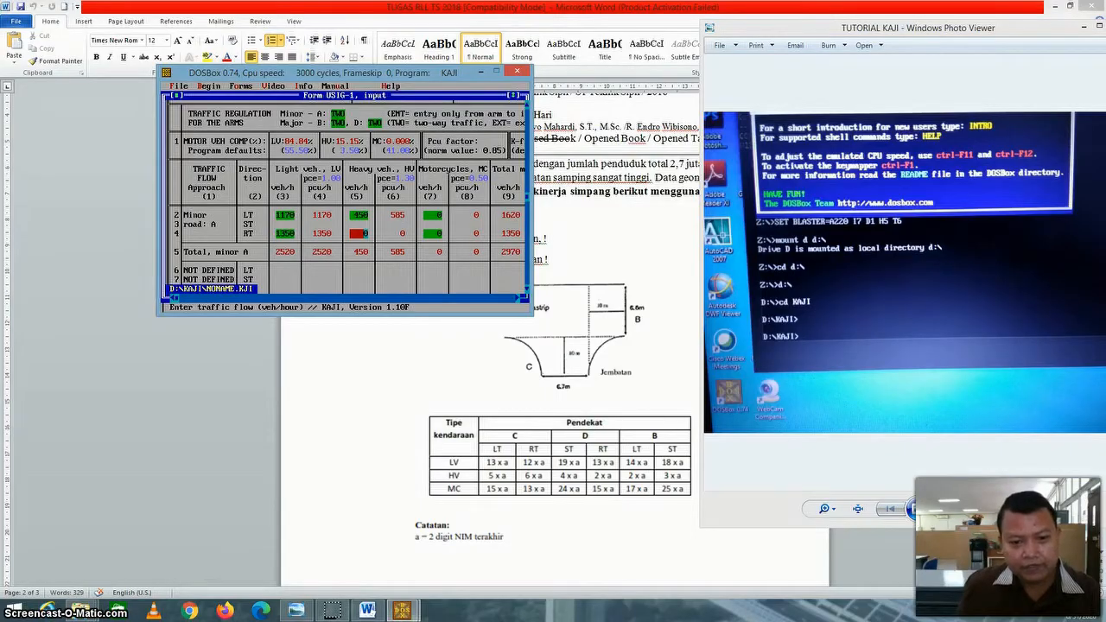
key(Left)
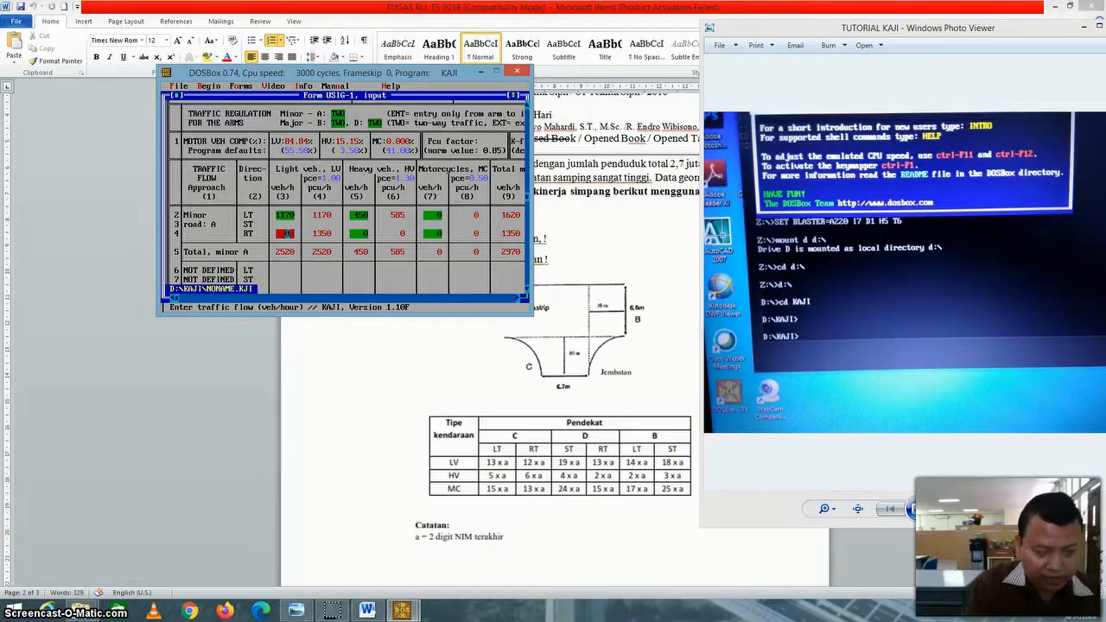
click(358, 215)
click(356, 233)
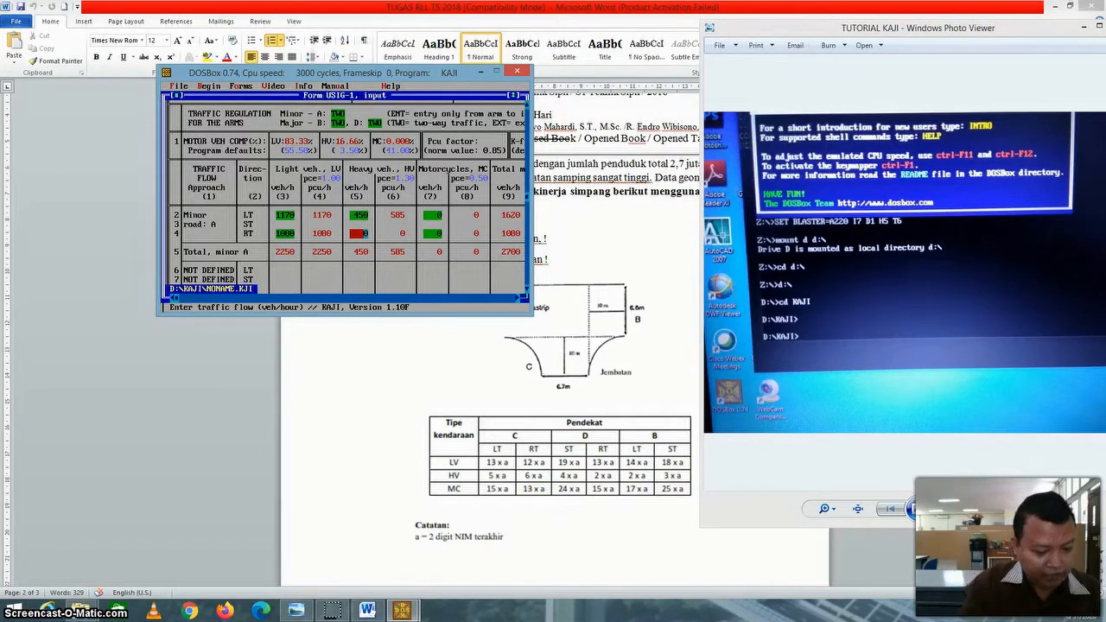
text(540)
Enter minor road A's motorcycle flows as 1350 veh/h for left turns and 1170 veh/h for right turns.
click(434, 214)
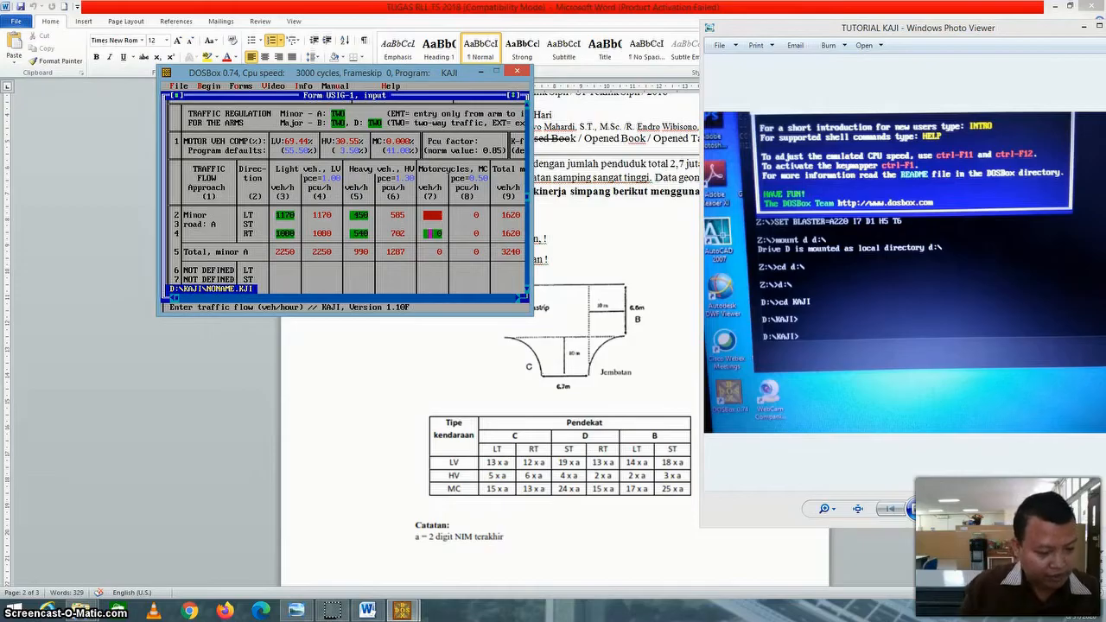
text(1350)
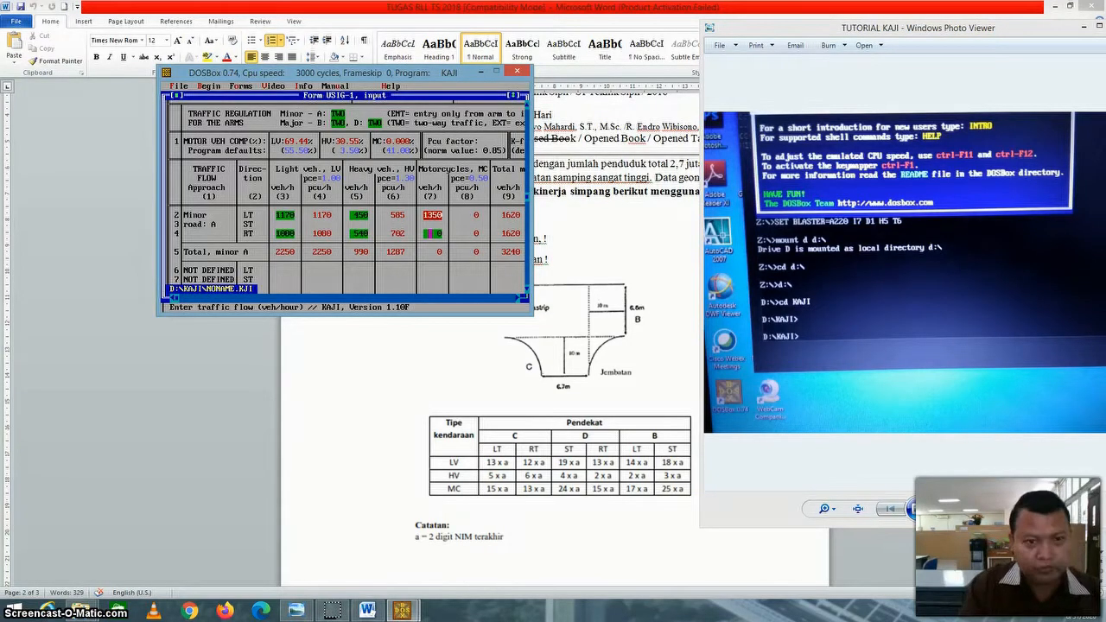
click(431, 233)
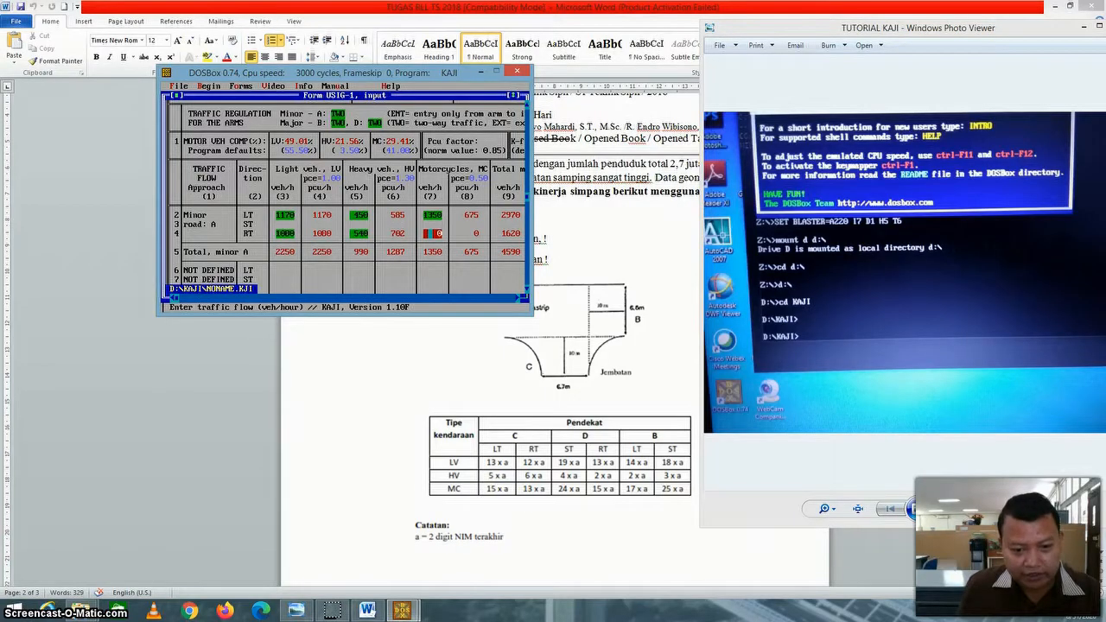
text(1)
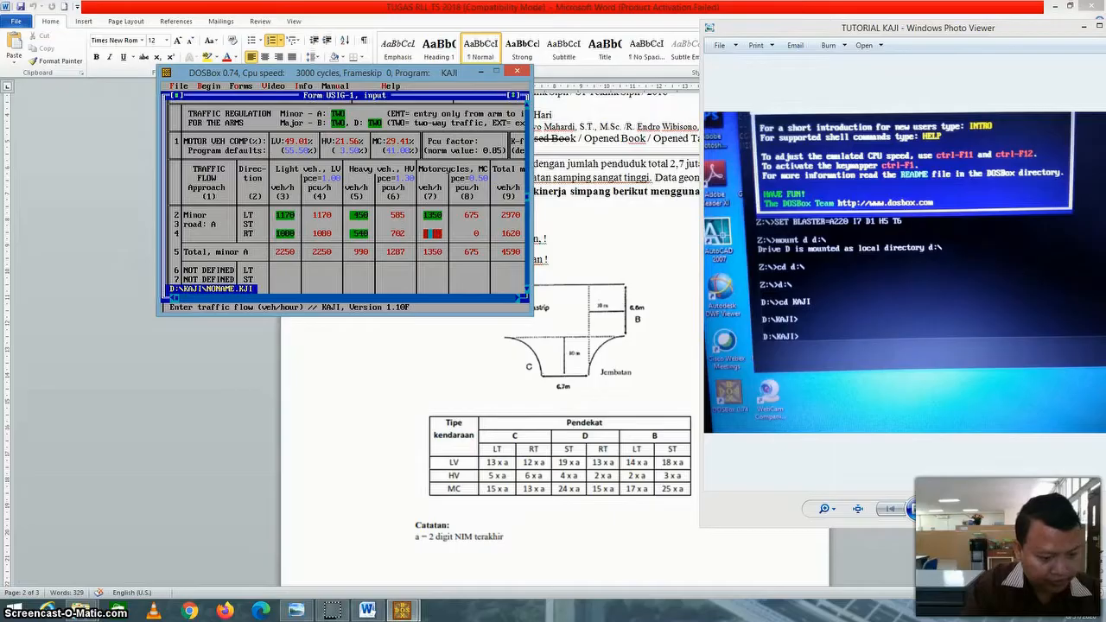
text(170)
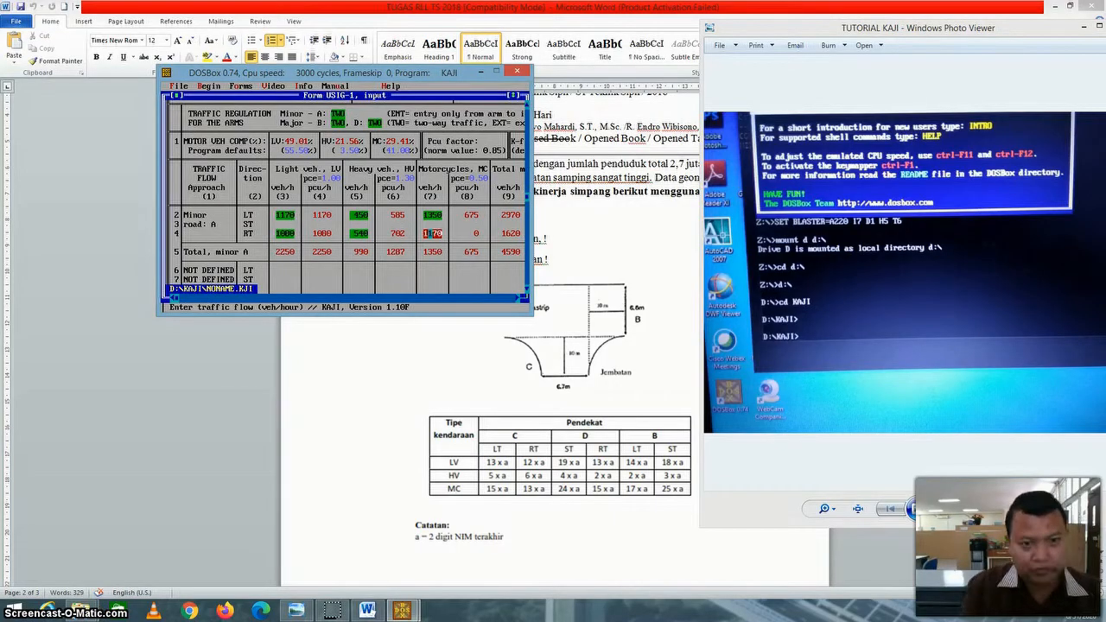
Set major road B's light-vehicle flows to 1710 veh/h straight through and 1170 veh/h for right turns.
click(518, 298)
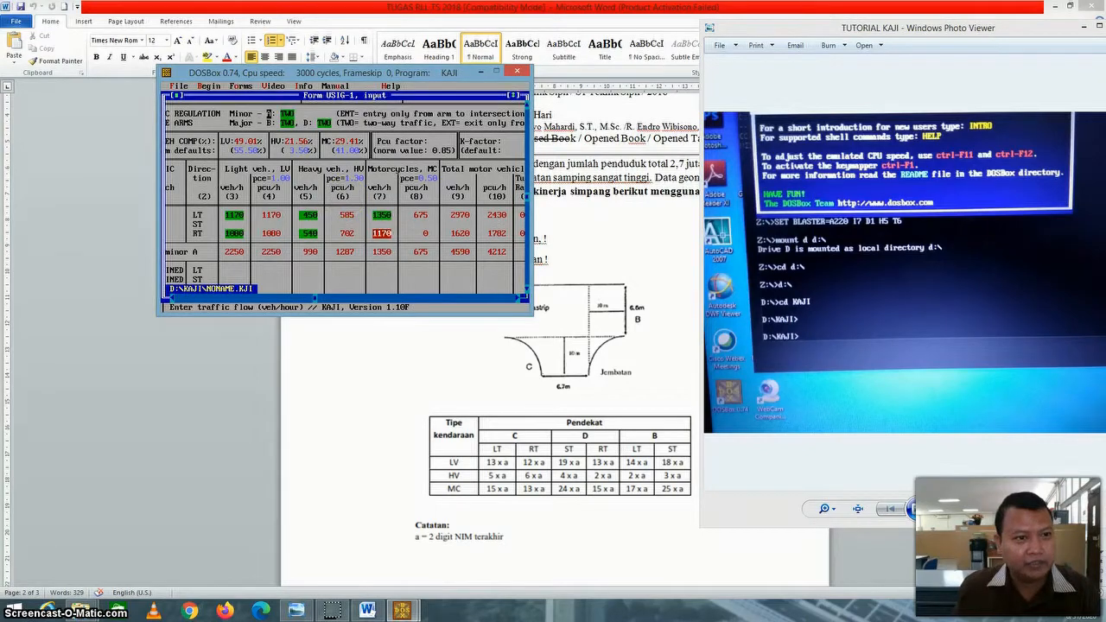
click(527, 289)
click(527, 290)
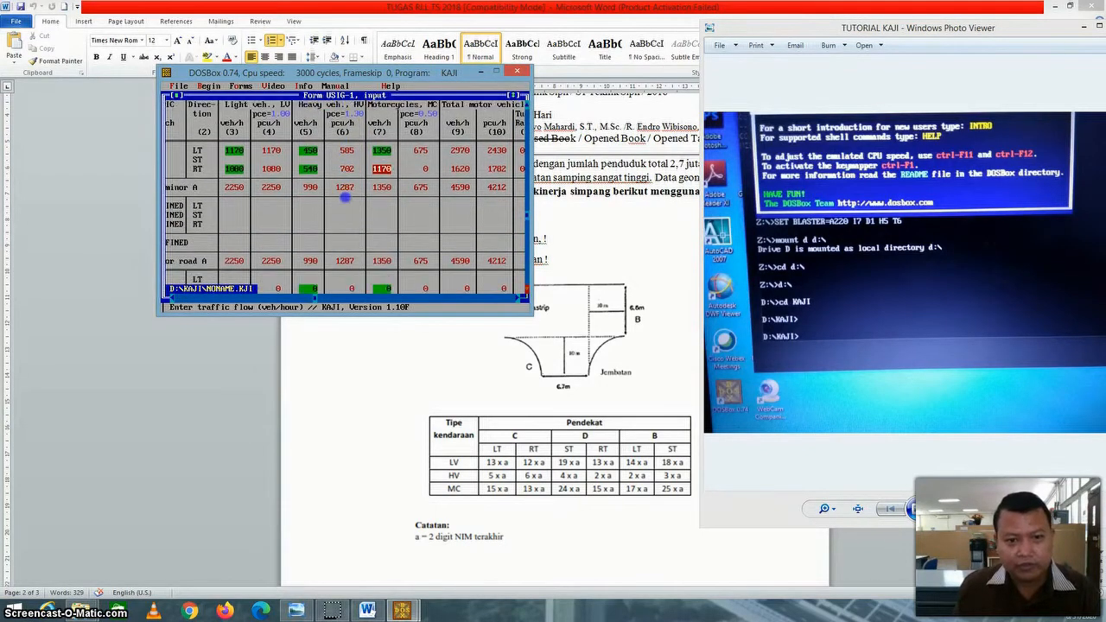
click(527, 289)
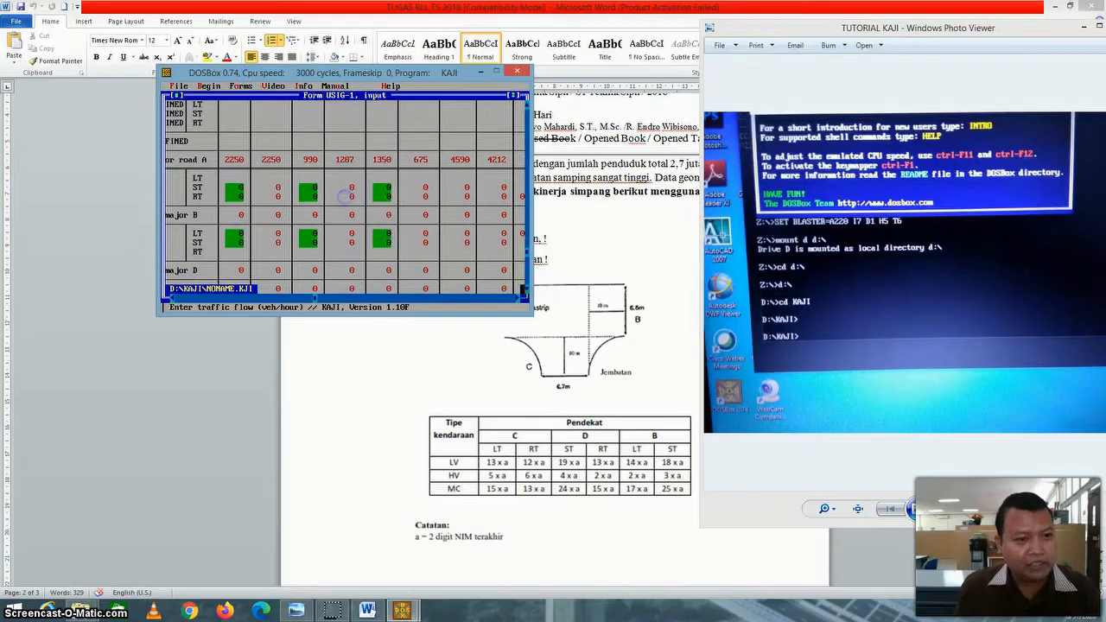
click(167, 297)
click(169, 297)
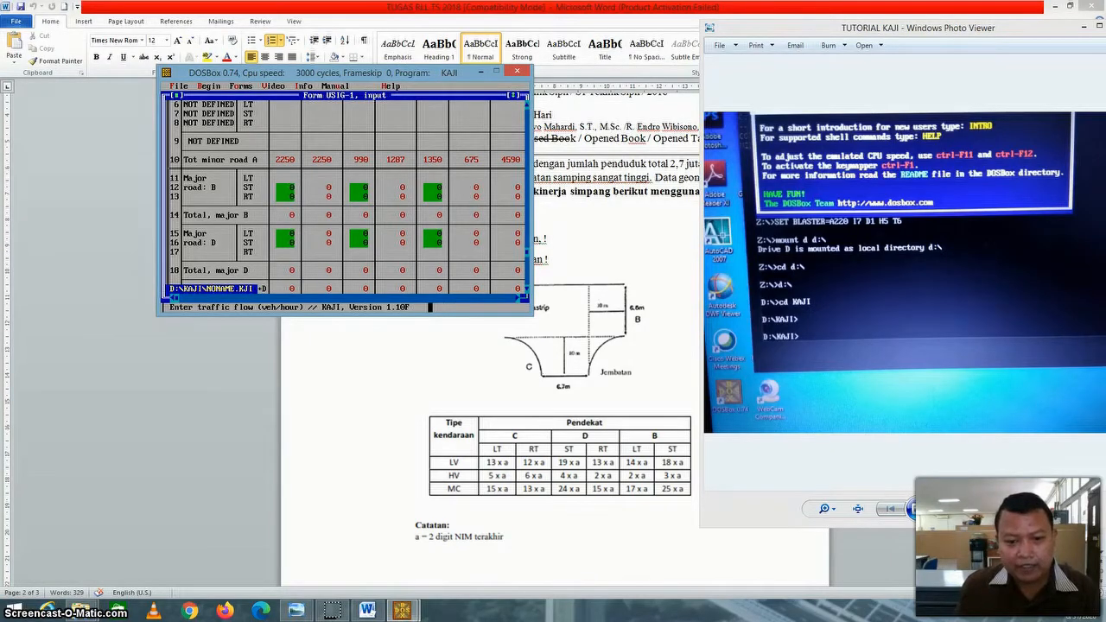
click(287, 187)
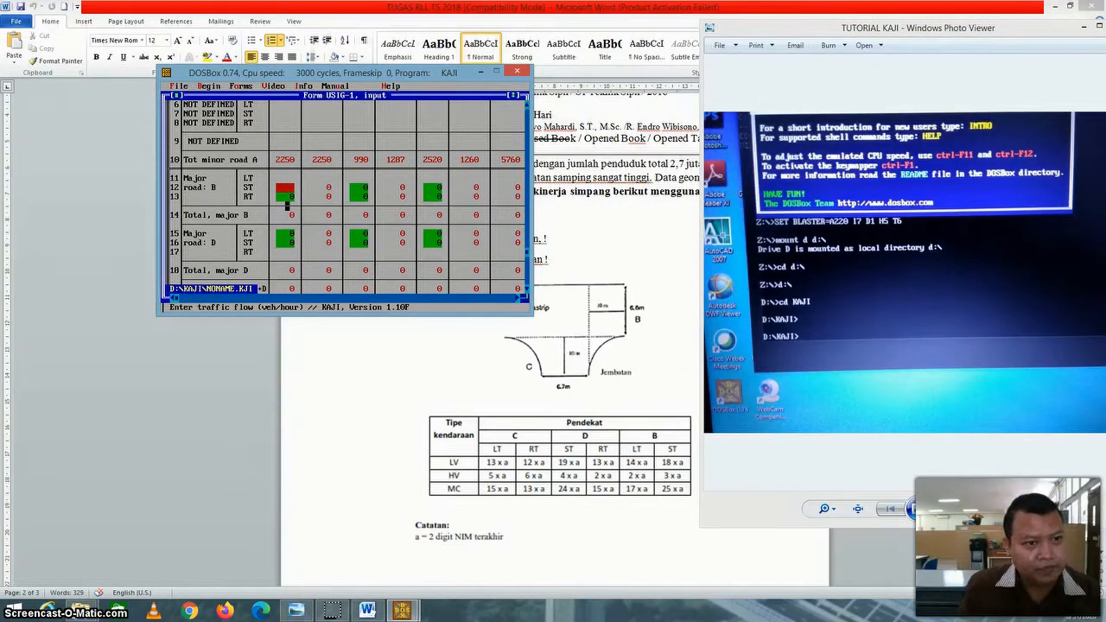
text(1620)
key(Return)
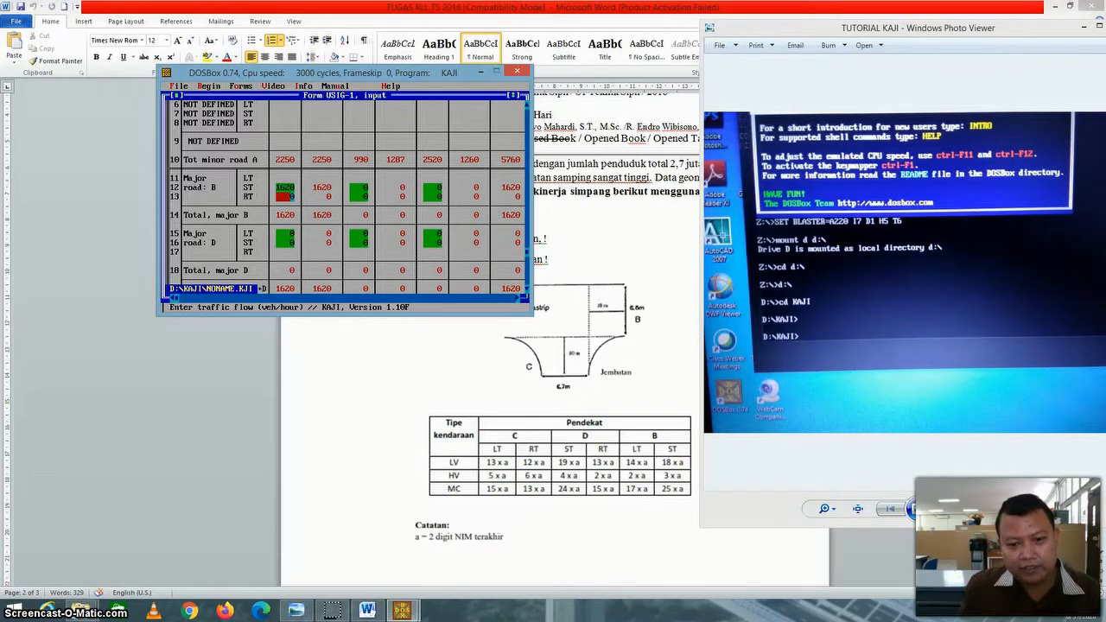
key(Up)
text(1)
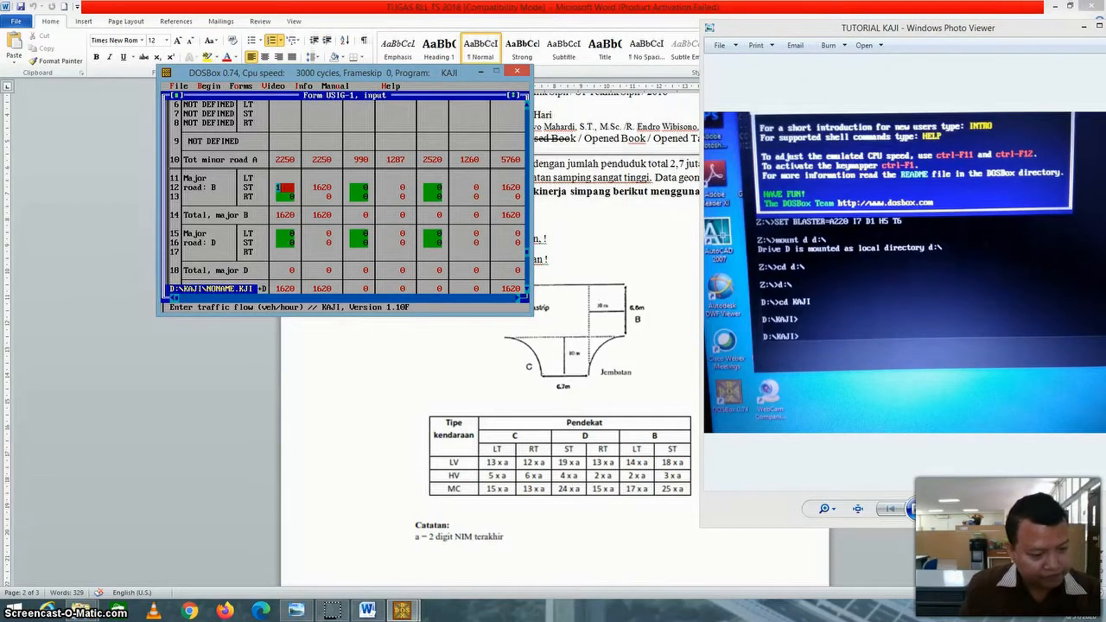
text(1710)
key(Return)
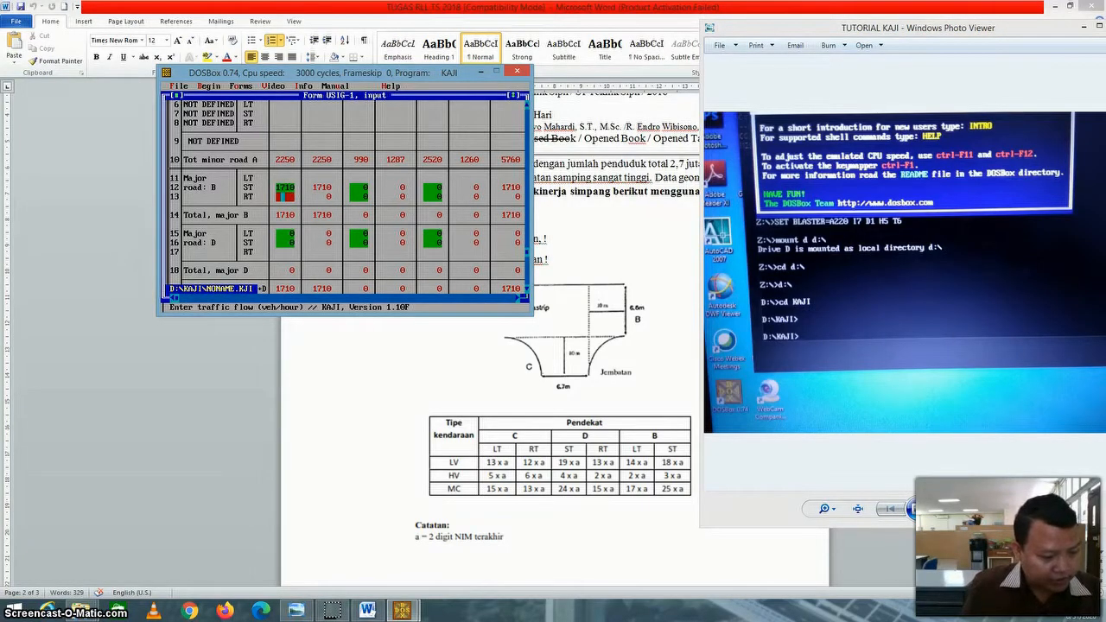
text(1170)
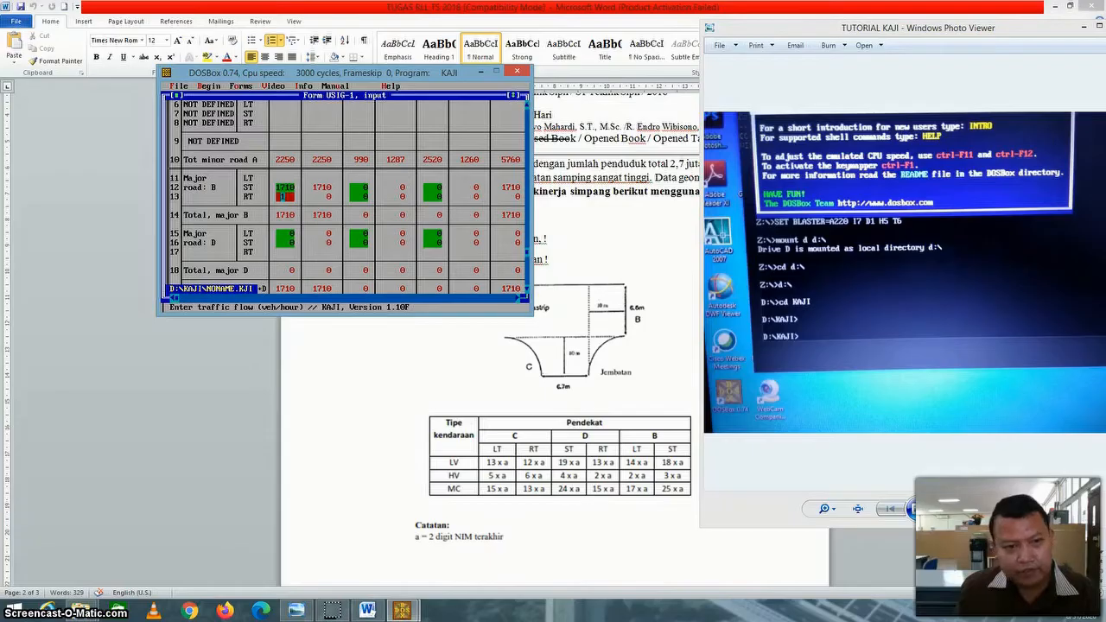
text(170)
Enter major road B's heavy-vehicle flows as 360 veh/h straight through and 180 veh/h for right turns.
click(363, 187)
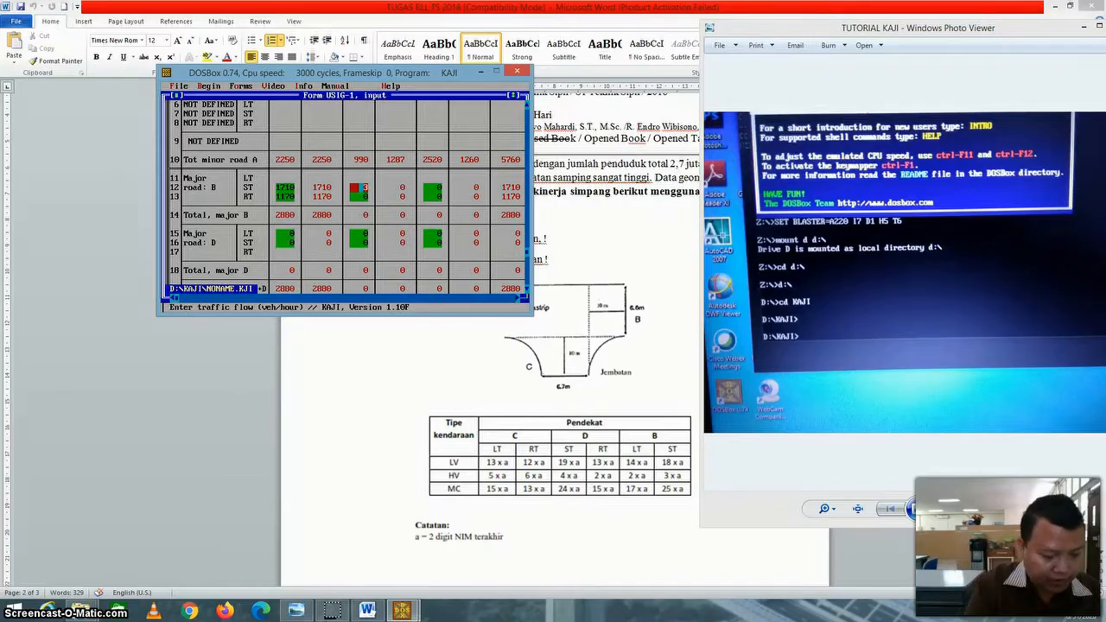
text(60)
key(Return)
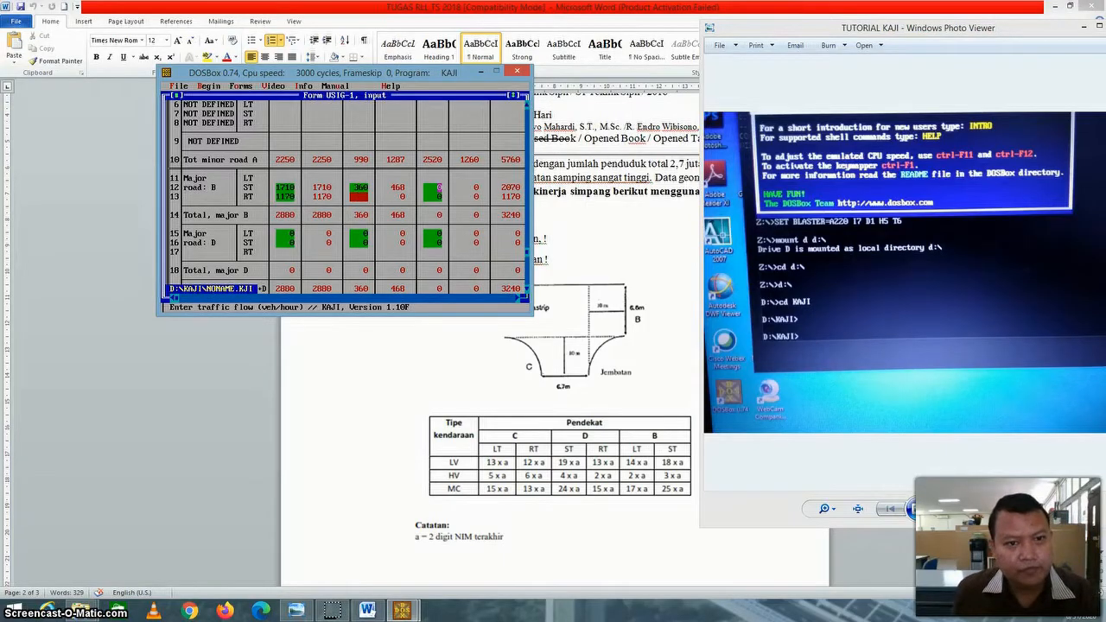
text(180)
key(Return)
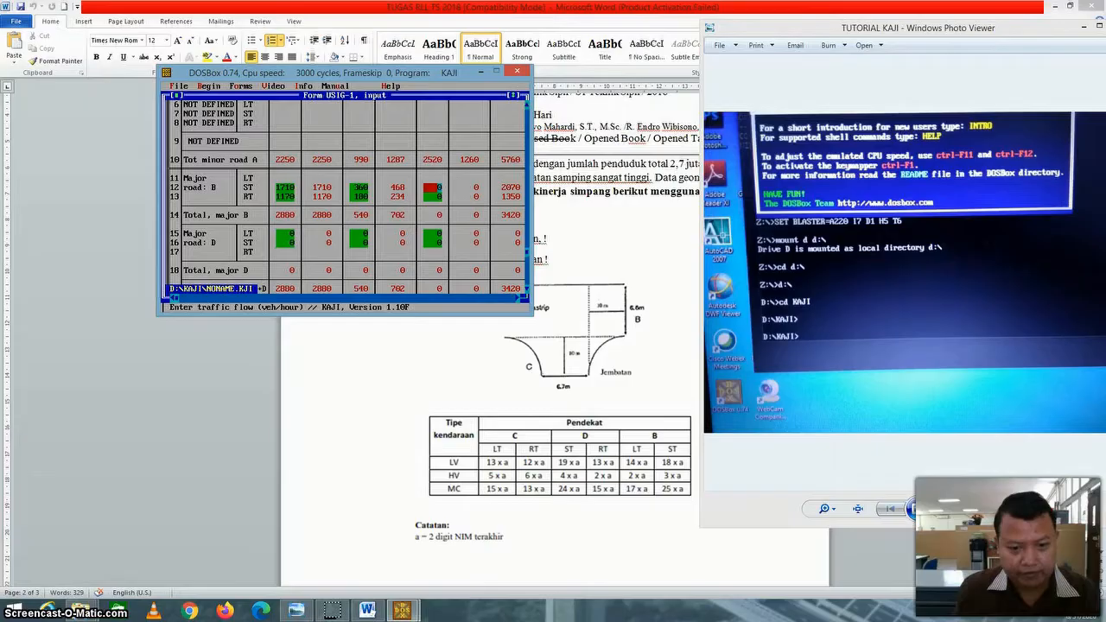
Enter major road B's motorcycle flows as 2160 veh/h straight through and 1350 veh/h for right turns.
text(2160)
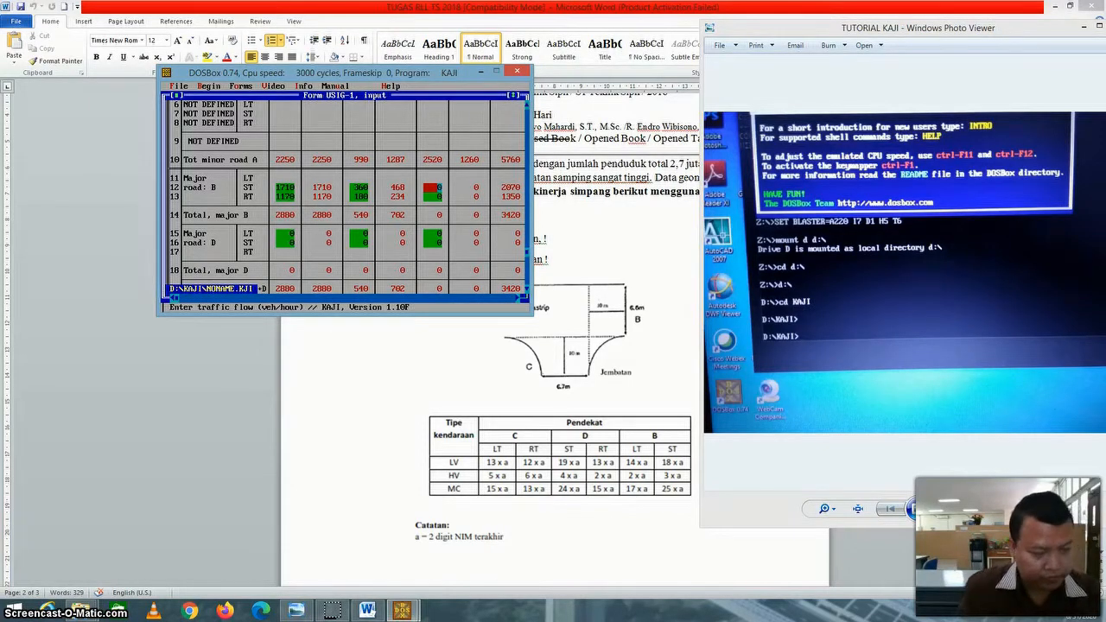
key(Return)
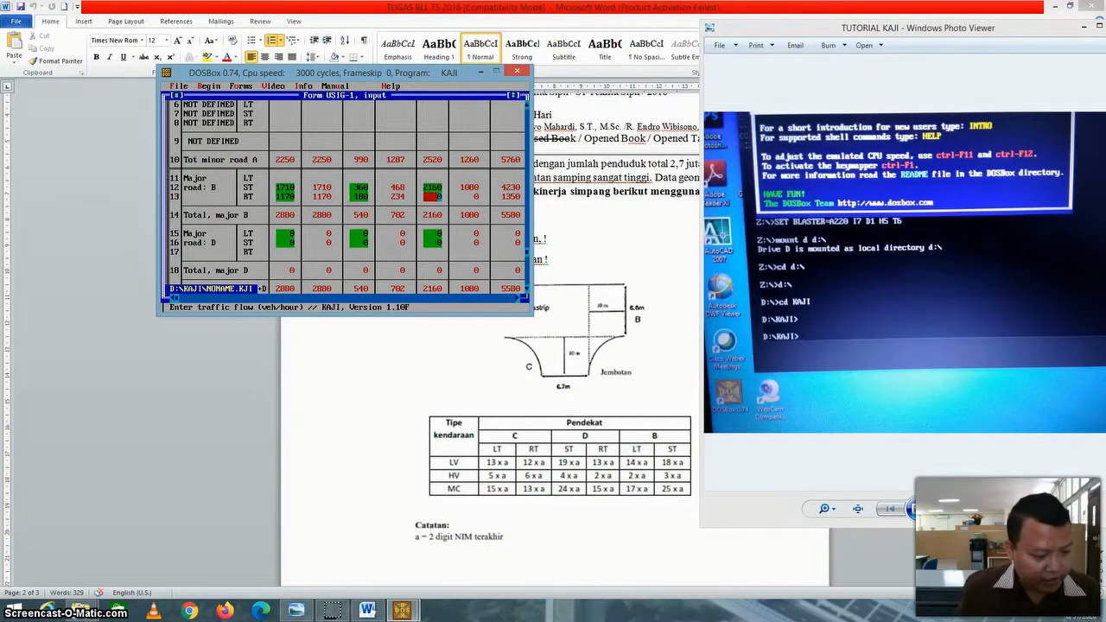
text(1350)
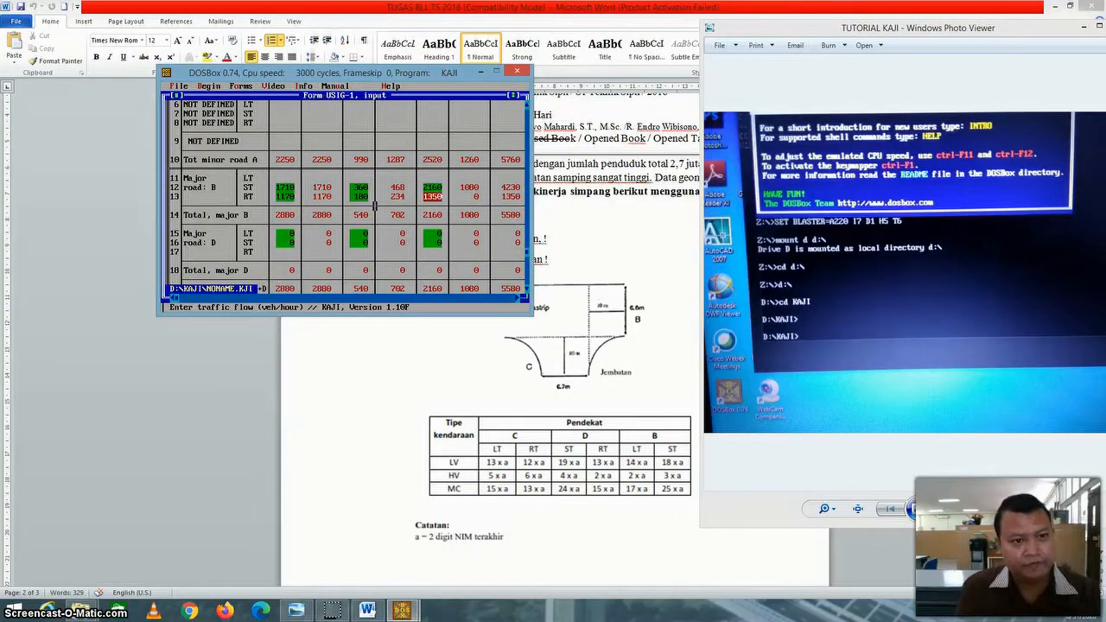
key(Return)
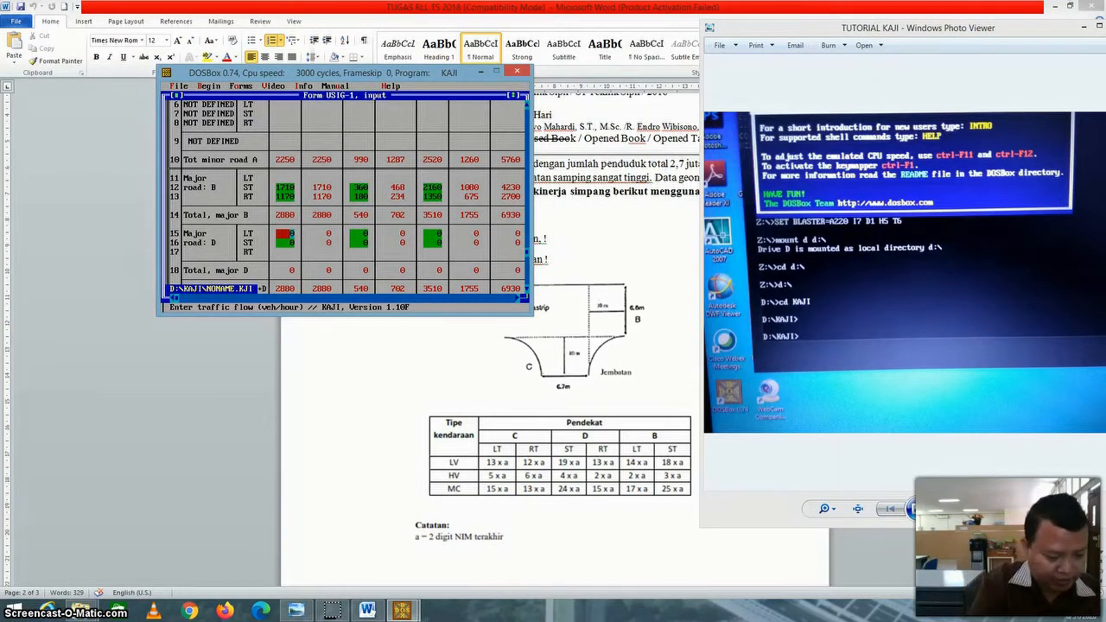
Enter major road D's light-vehicle flows as 1260 veh/h for left turns and 1620 veh/h straight through.
text(1)
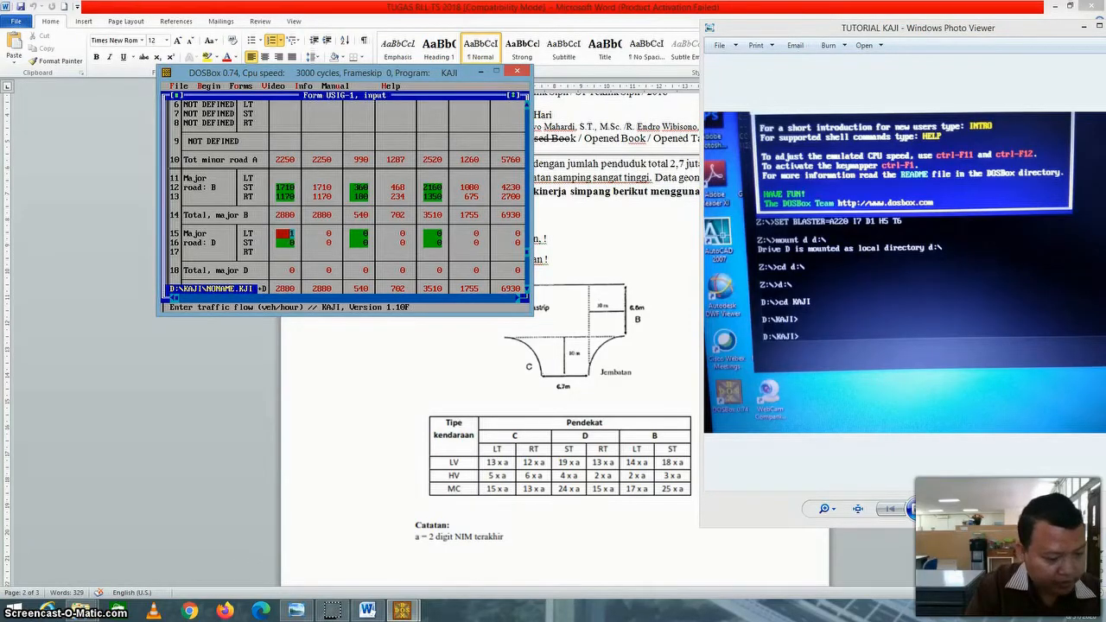
text(26)
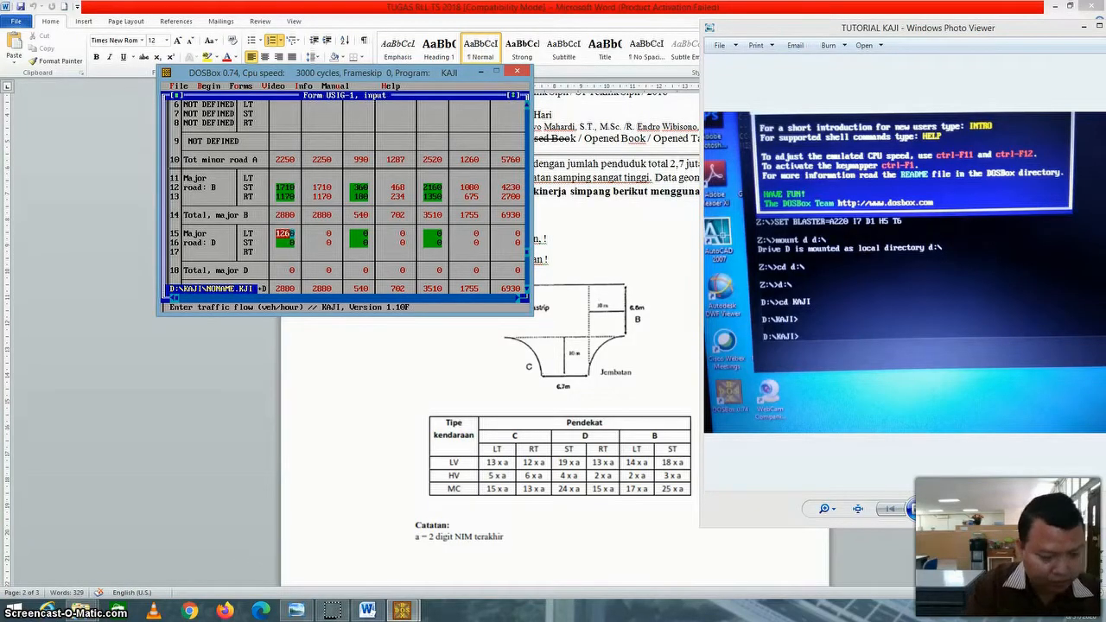
text(0)
key(Return)
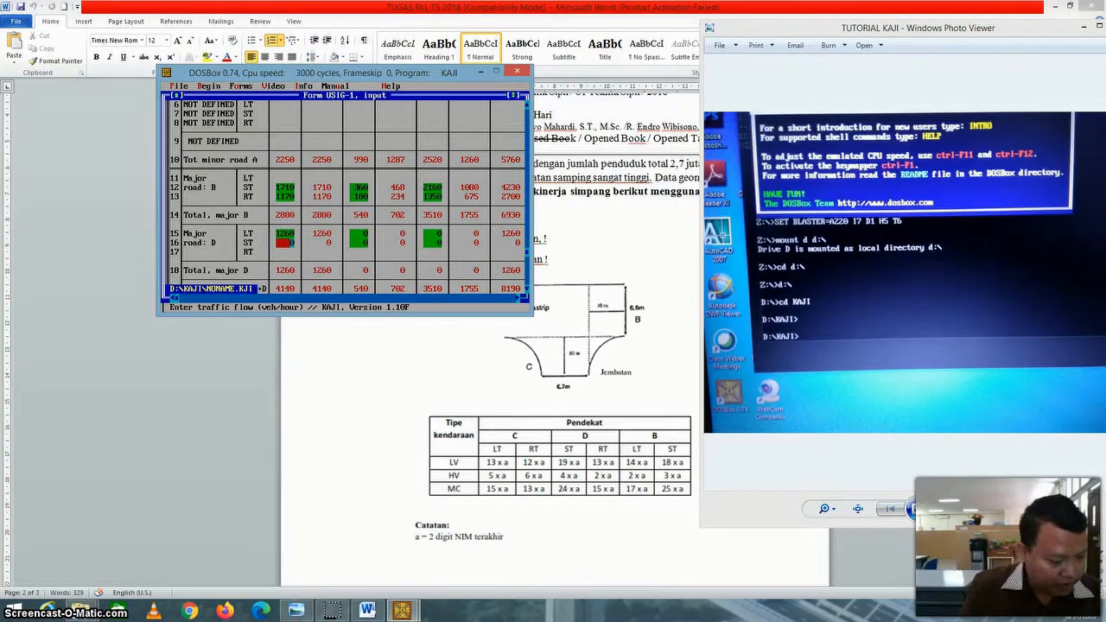
text(162)
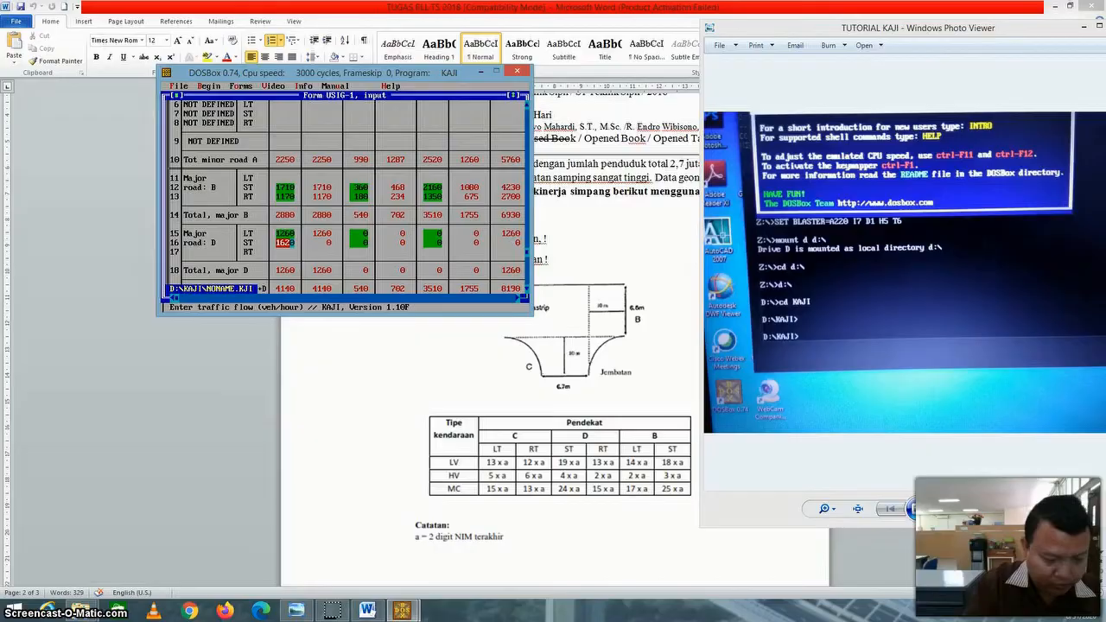
text(0)
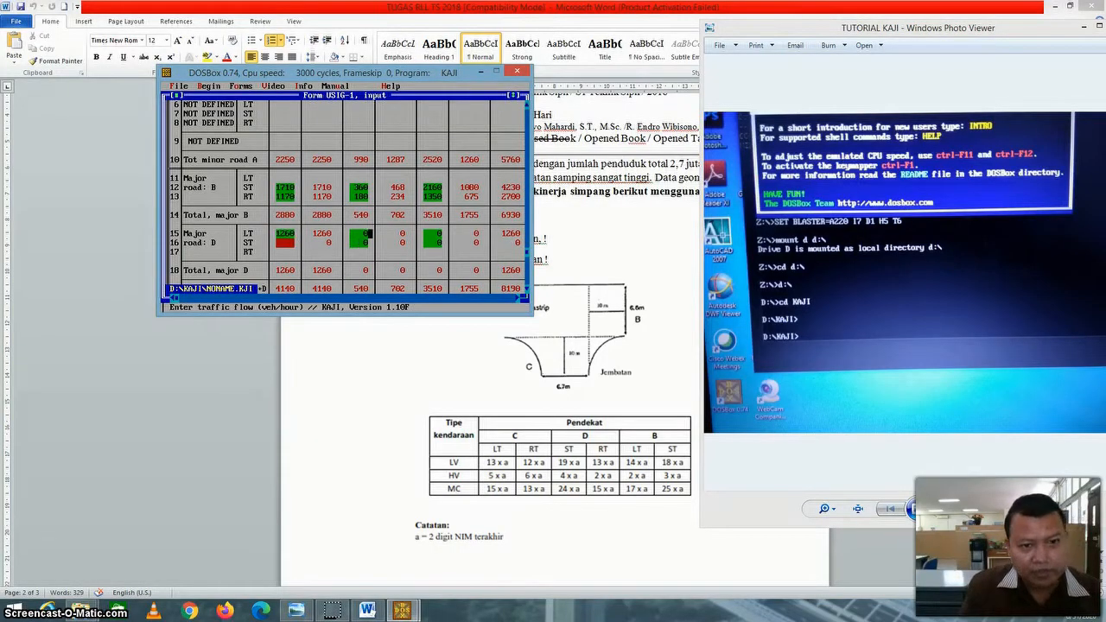
Enter major road D's heavy-vehicle flows as 180 veh/h for left turns and 270 veh/h straight through.
key(Return)
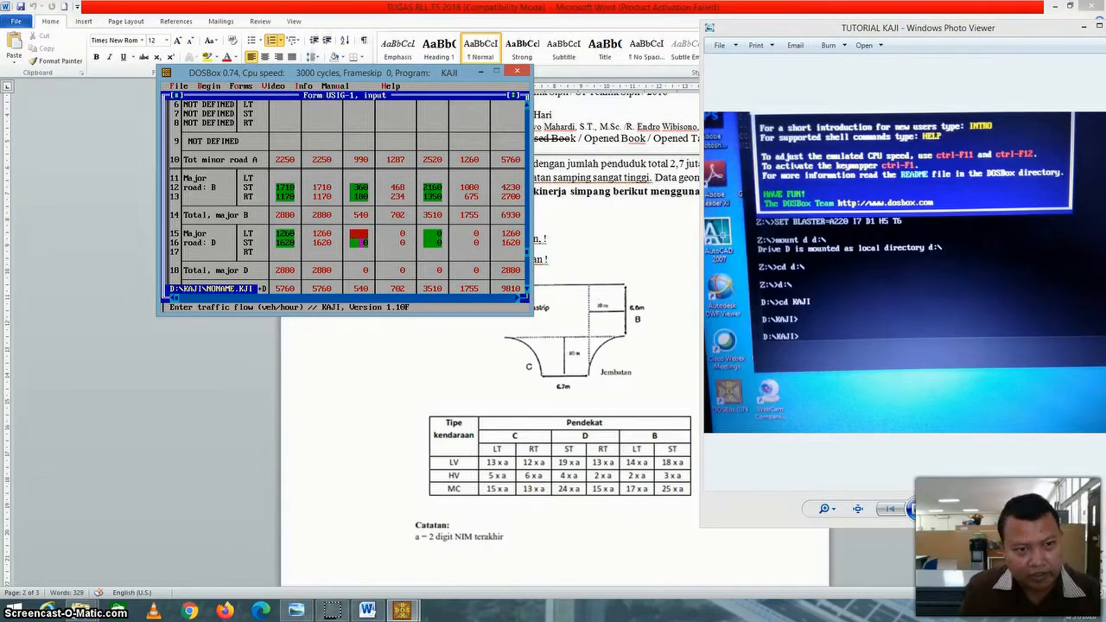
text(180)
key(Return)
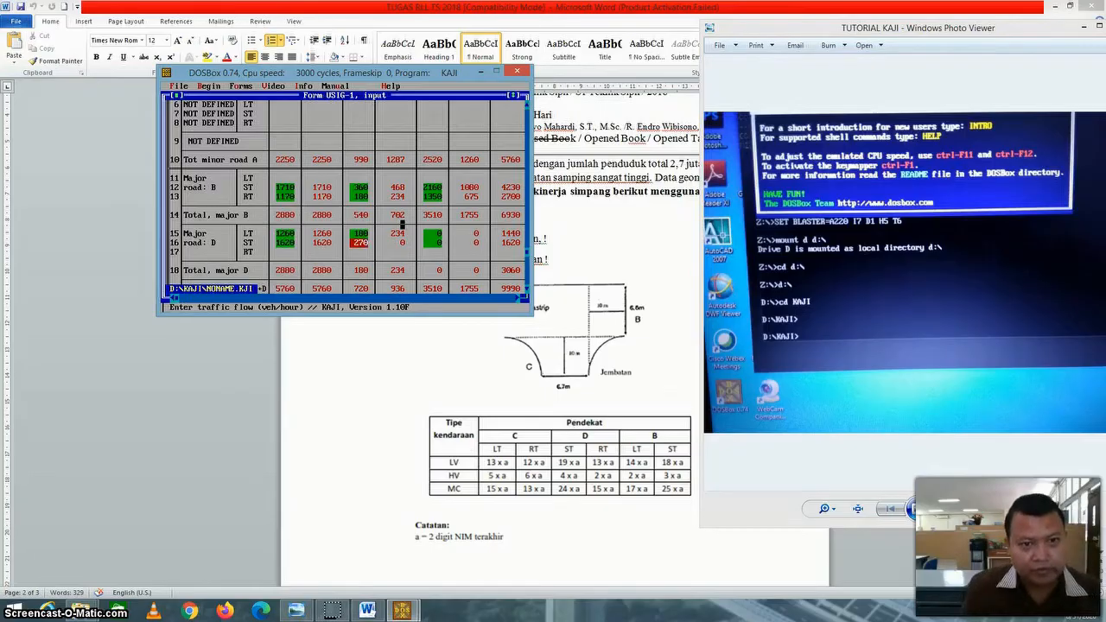
text(270)
key(Return)
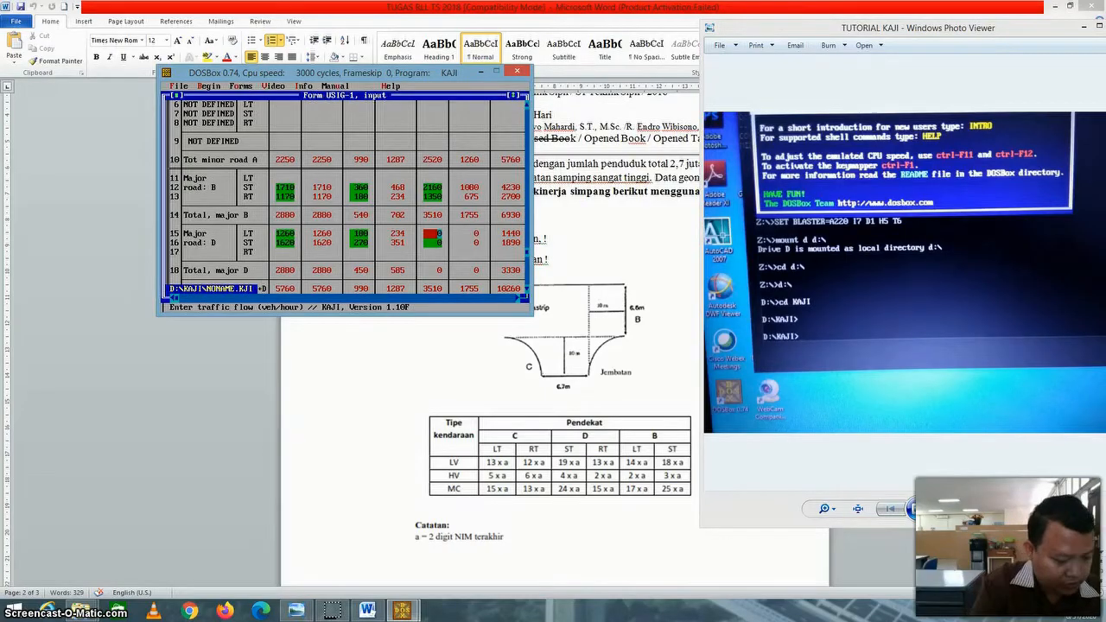
Enter major road D's motorcycle flows as 1350 veh/h for left turns and 2250 veh/h straight through.
text(1350)
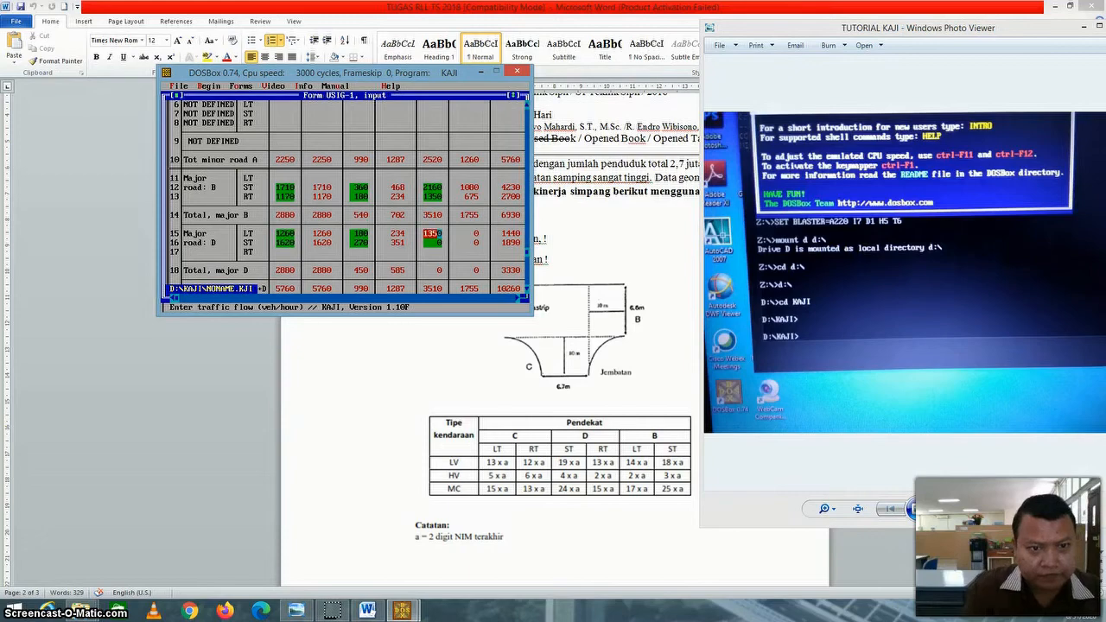
key(Return)
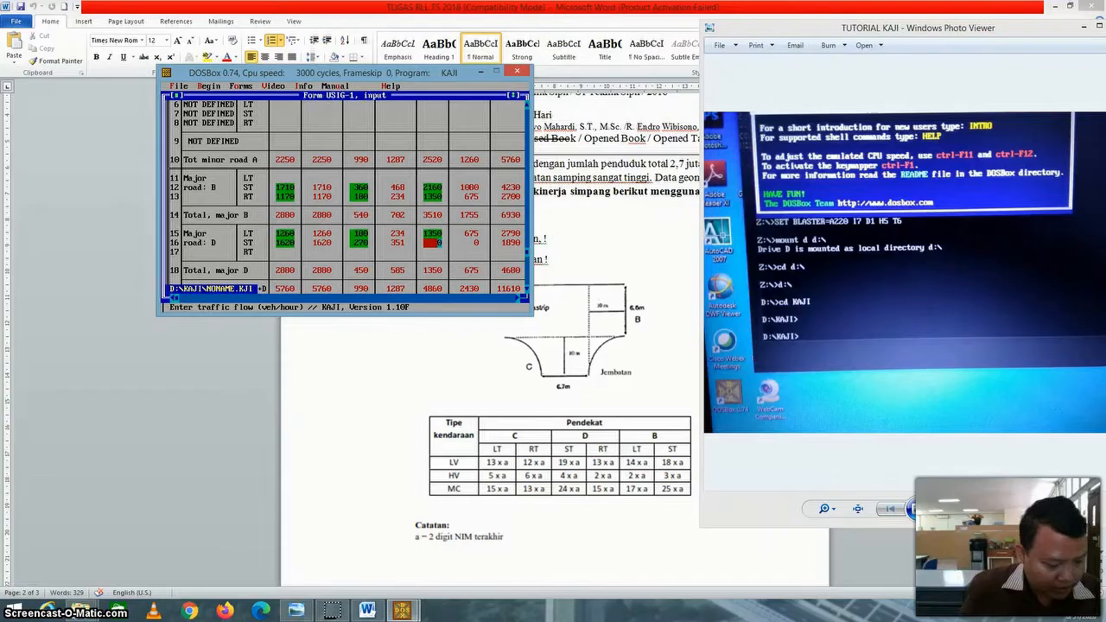
text(2250)
key(Return)
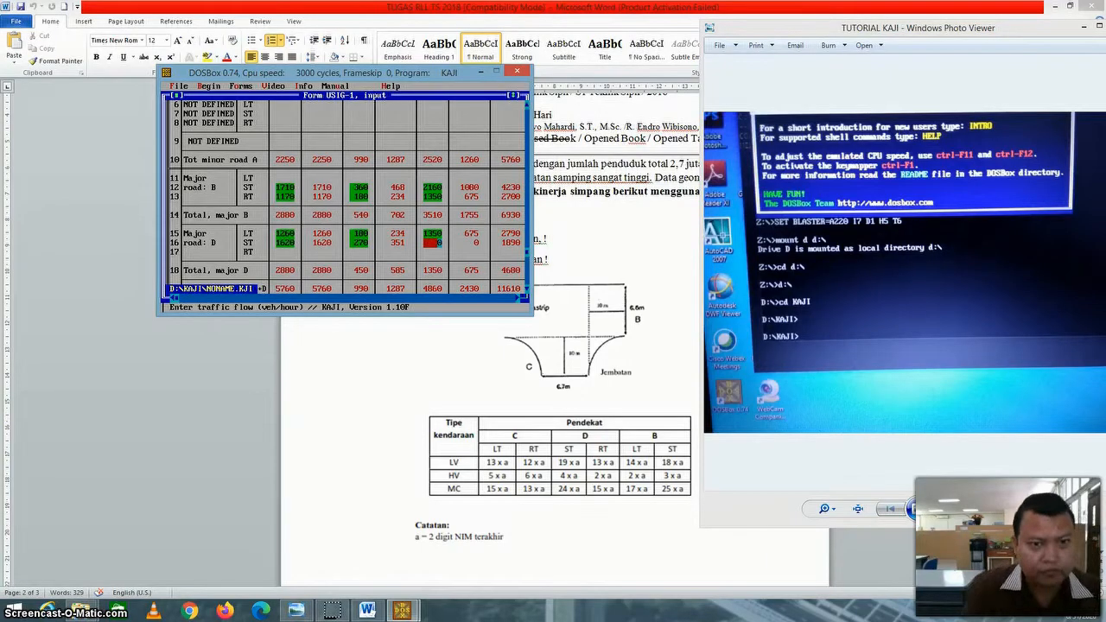
key(Down)
key(Down)
key(Down)
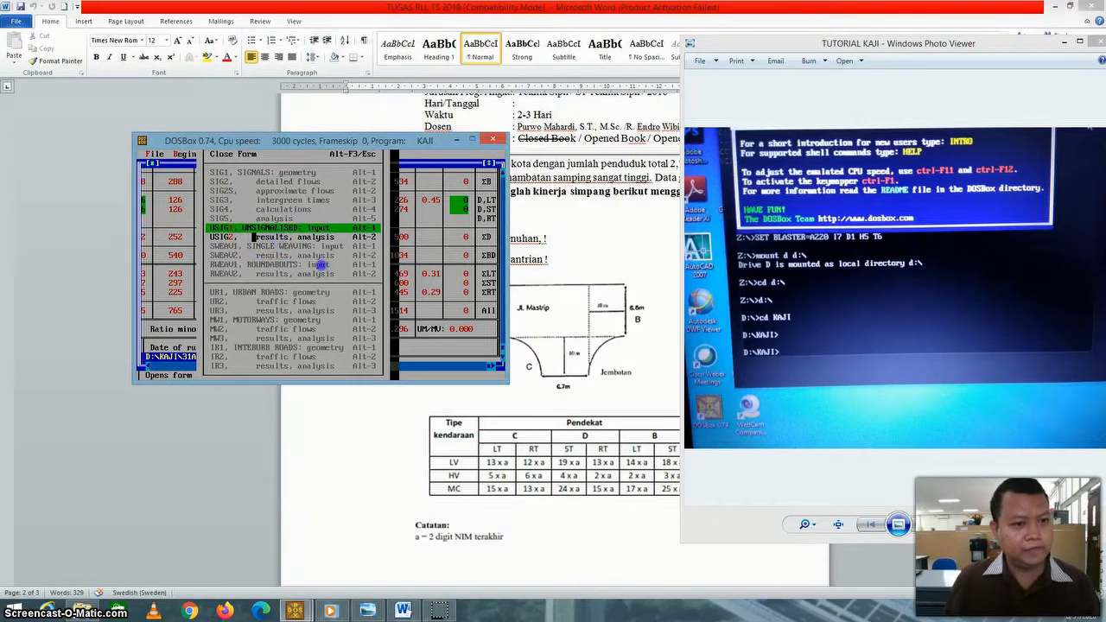
Open the unsignalised results form USIG-2 and review its approach widths, capacity factors and traffic performance section.
click(254, 236)
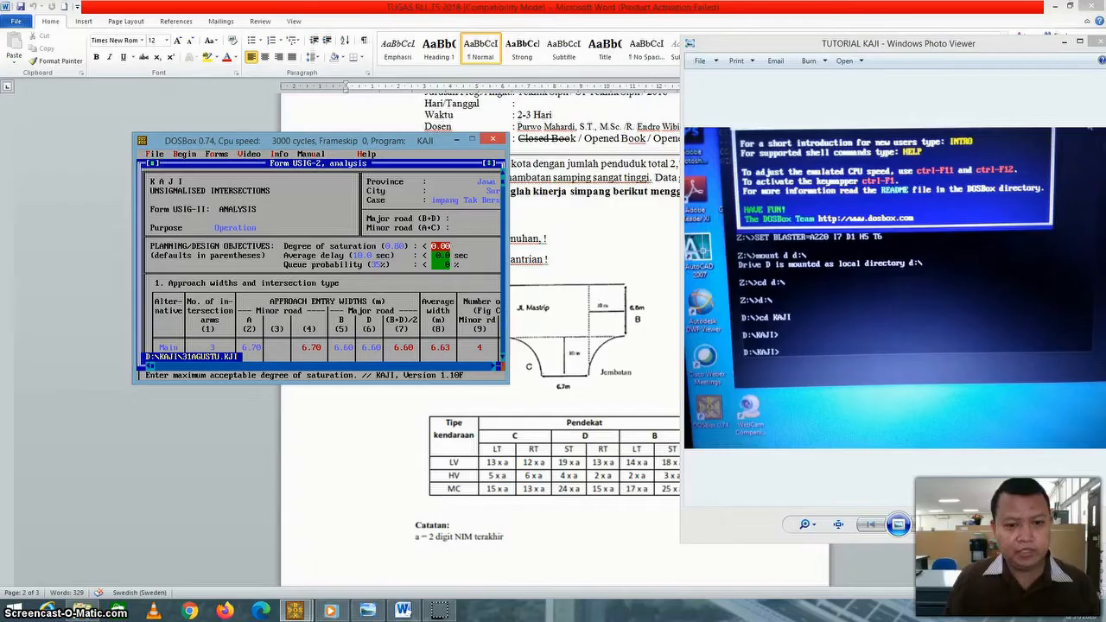
click(502, 357)
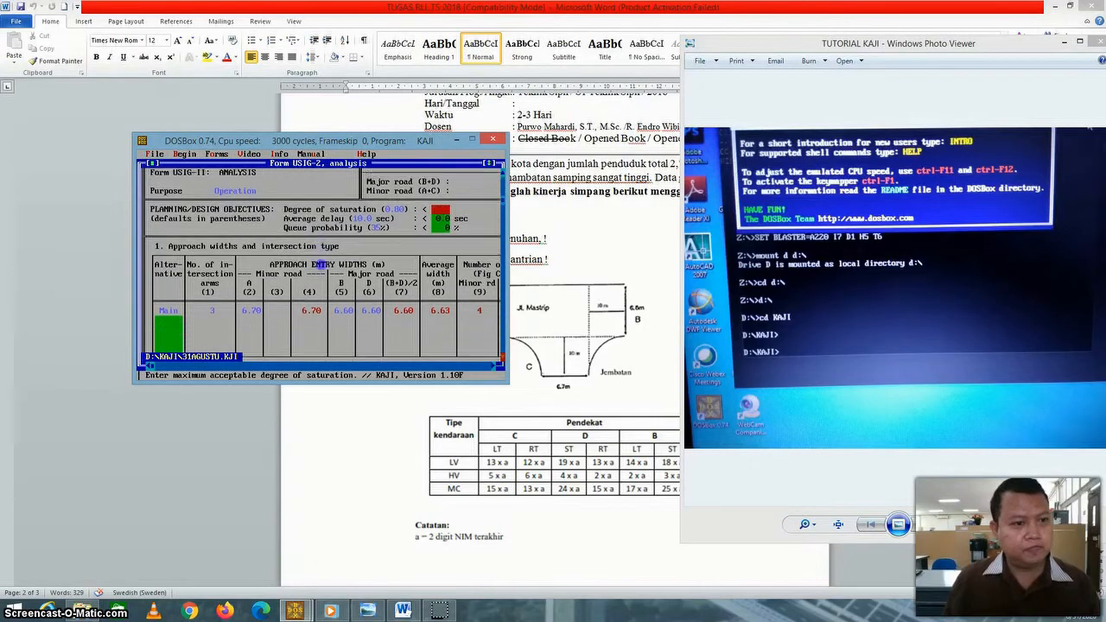
click(502, 357)
click(503, 357)
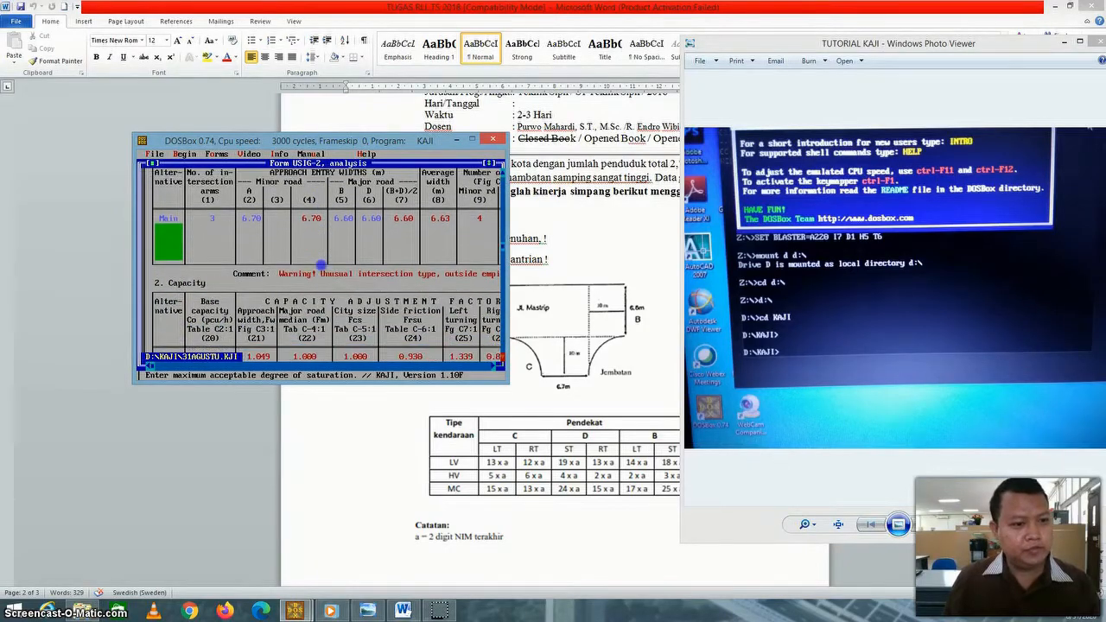
click(502, 357)
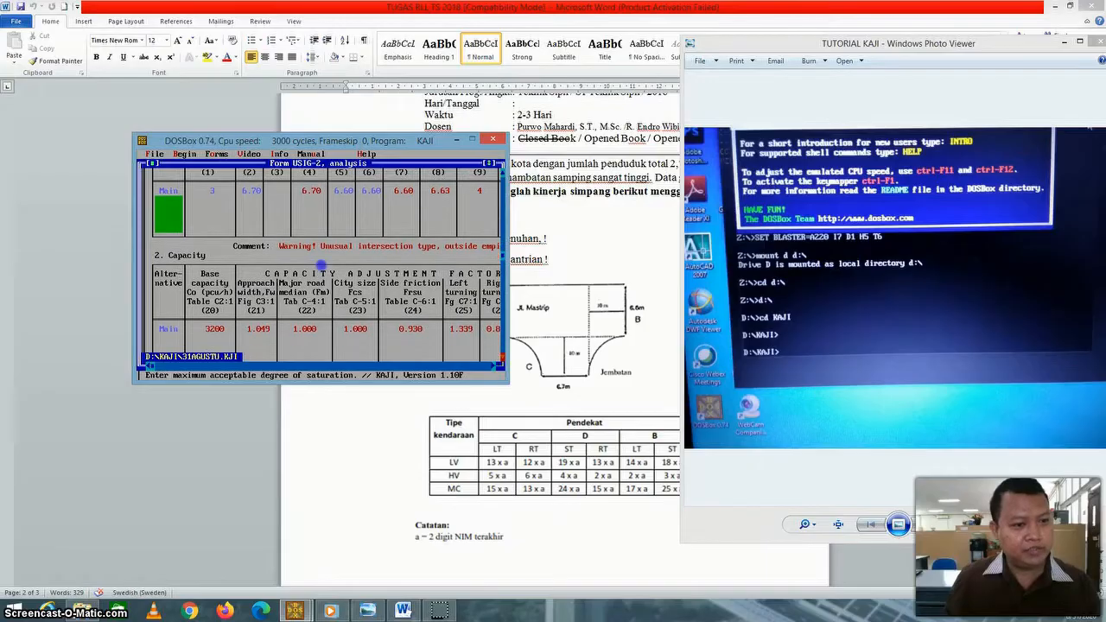
click(503, 356)
click(503, 357)
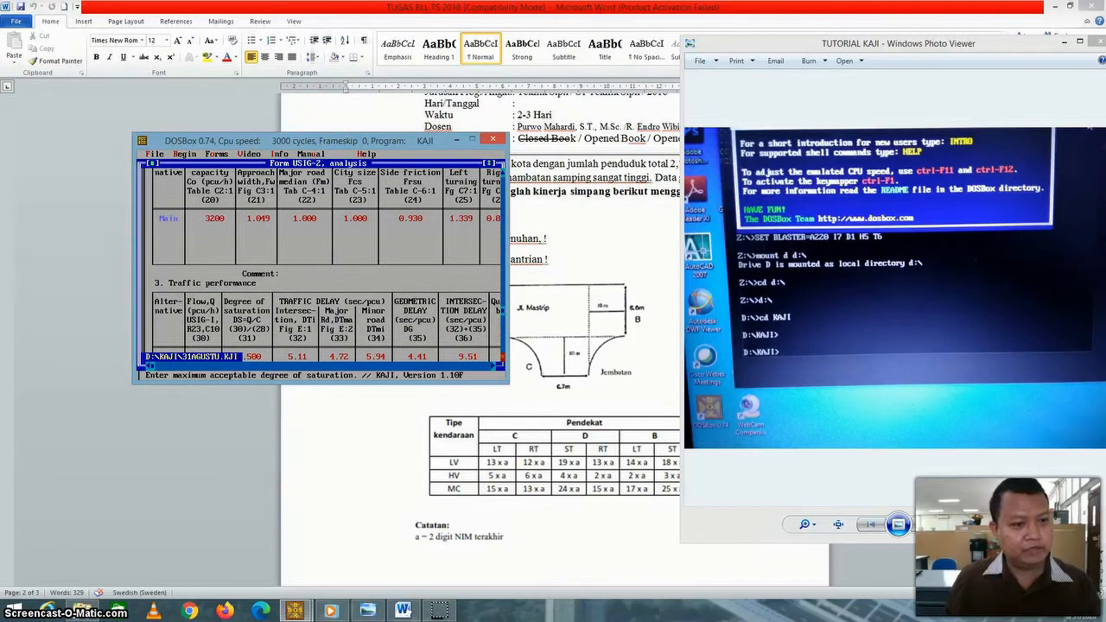
click(502, 357)
click(503, 357)
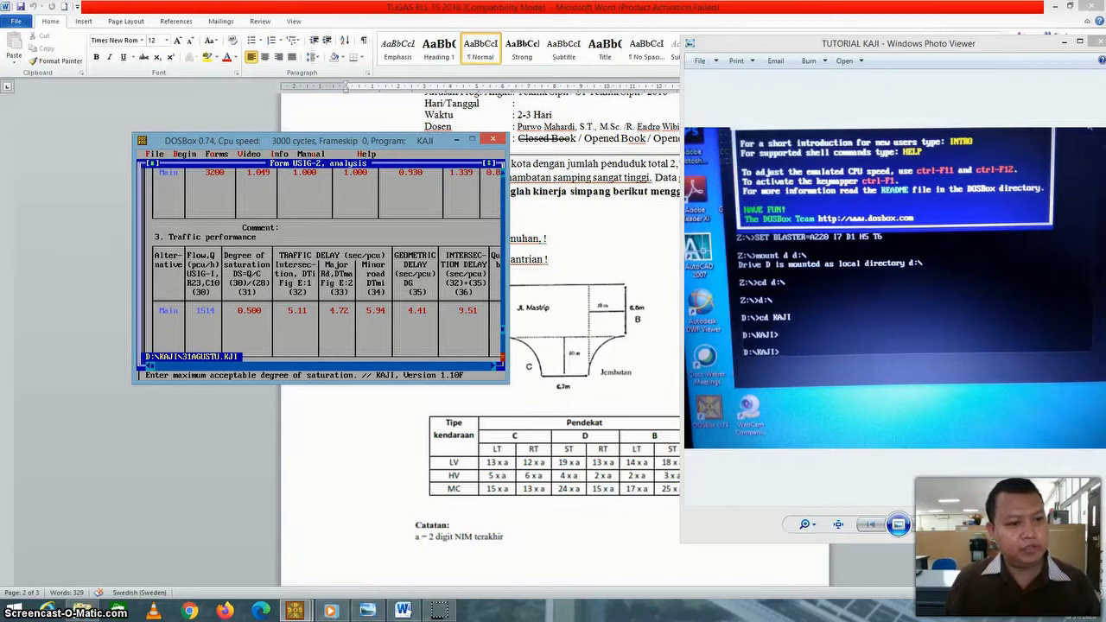
click(502, 356)
click(503, 356)
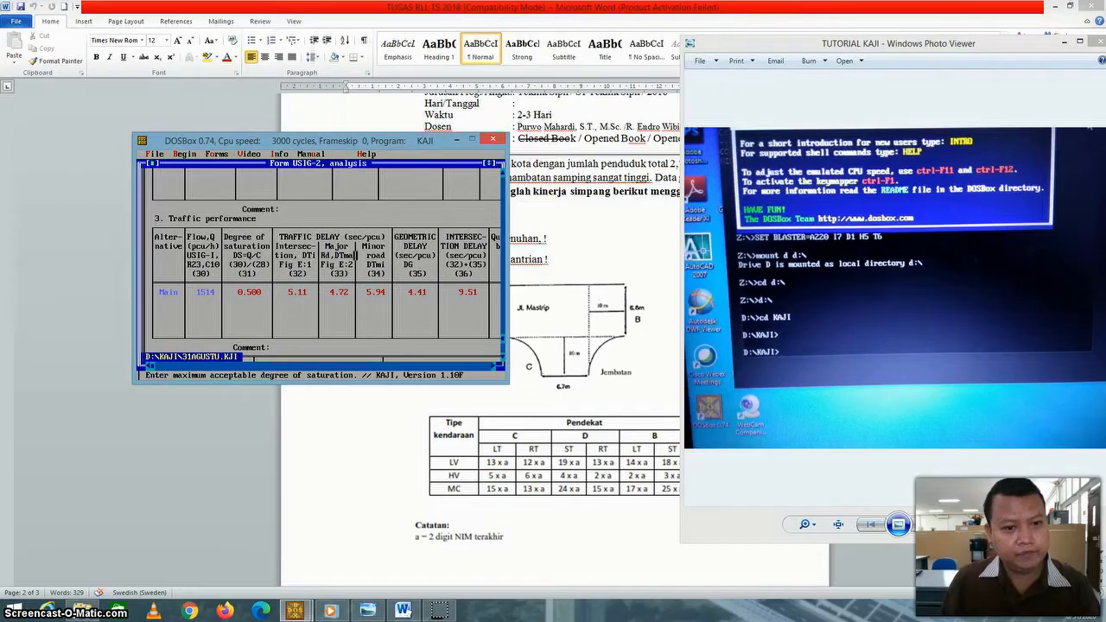
Examine the full traffic performance table, from flow and degree of saturation across the delays to queue probability and objectives fulfilled.
click(497, 364)
click(497, 364)
click(494, 366)
click(494, 366)
click(494, 366)
click(494, 366)
click(494, 366)
click(494, 365)
click(494, 365)
click(494, 366)
click(494, 365)
click(494, 365)
click(494, 366)
click(494, 365)
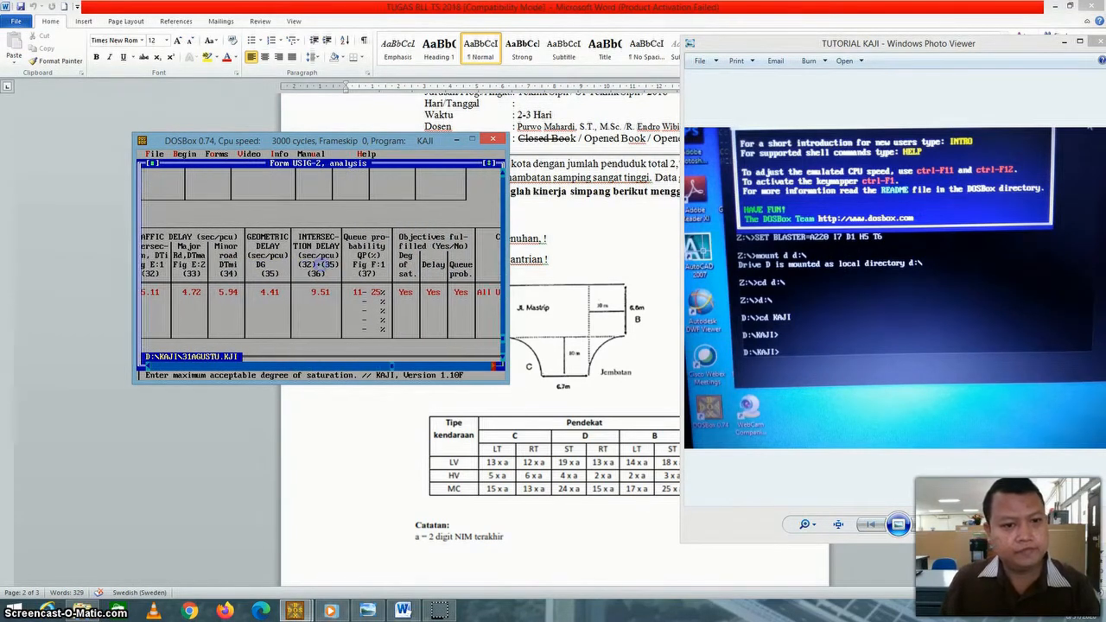
click(494, 365)
click(494, 365)
click(494, 366)
click(494, 366)
click(147, 365)
click(147, 365)
click(146, 365)
click(147, 365)
click(147, 366)
click(147, 365)
click(147, 366)
click(146, 365)
click(147, 366)
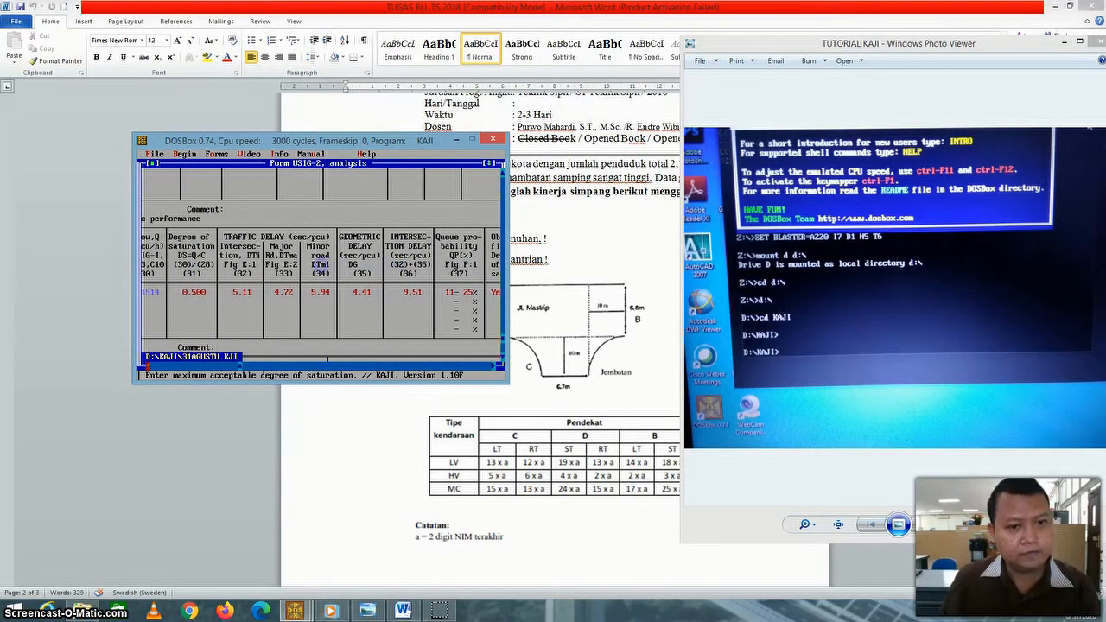
click(147, 366)
click(146, 366)
click(147, 365)
click(147, 366)
click(147, 365)
click(147, 366)
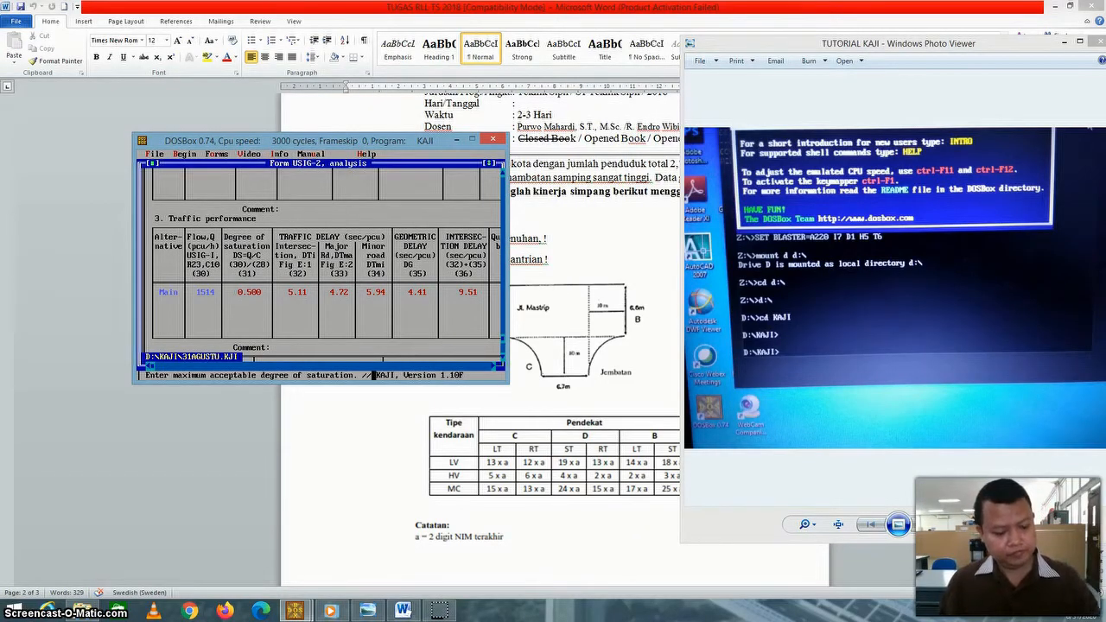
key(alt+Tab)
key(super+e)
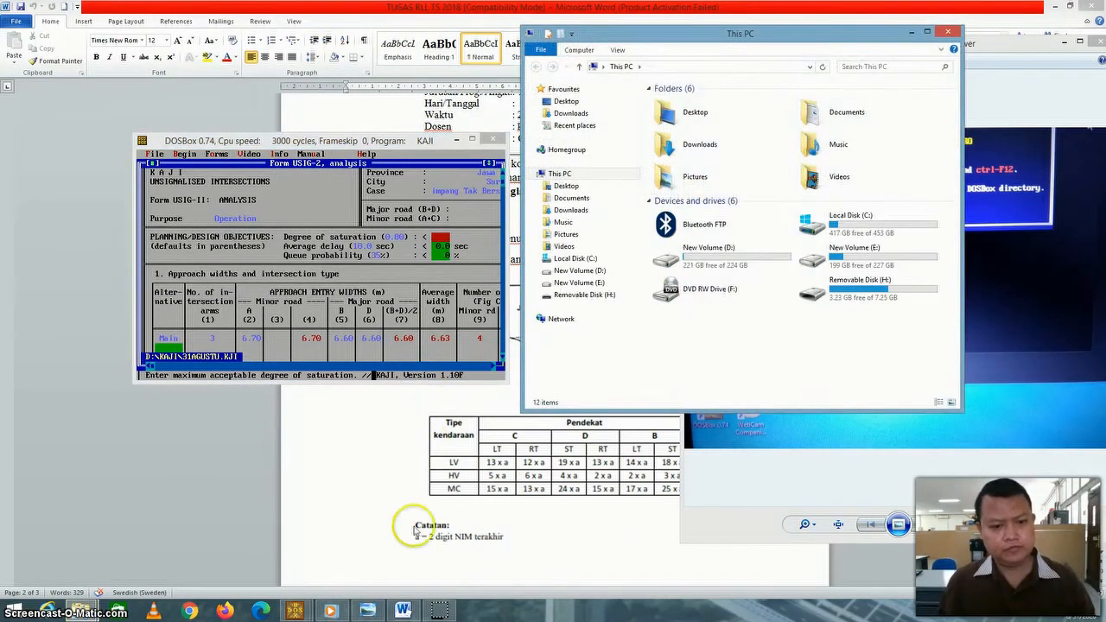
click(436, 611)
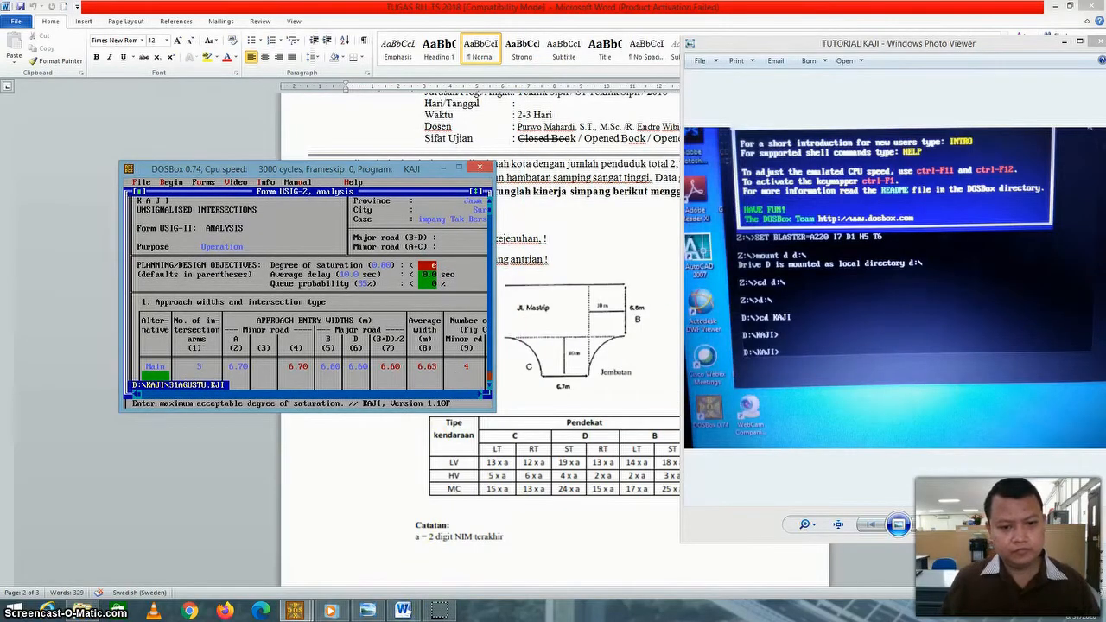
Recheck the intersection delay, queue probability, objectives and comment columns in the traffic performance section of Form USIG-2.
click(488, 385)
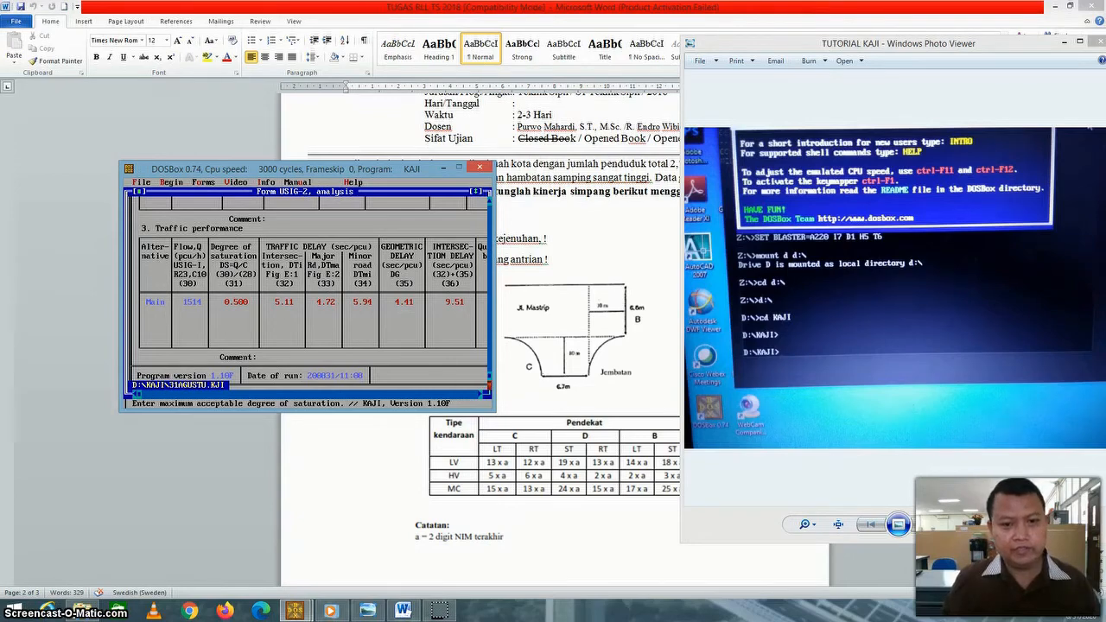
click(481, 393)
click(481, 394)
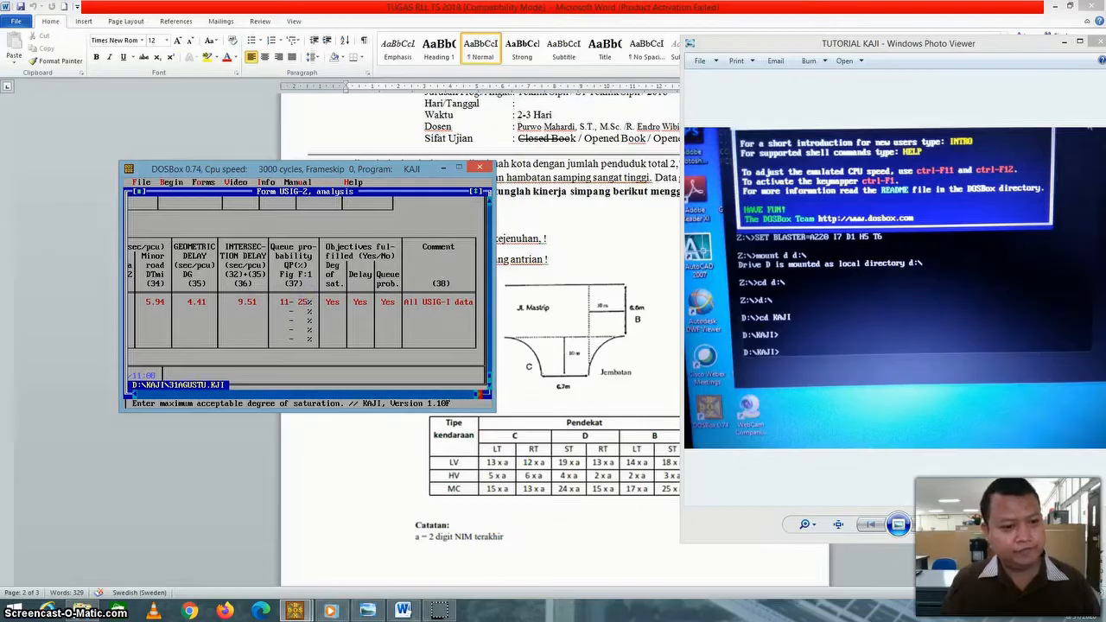
click(134, 394)
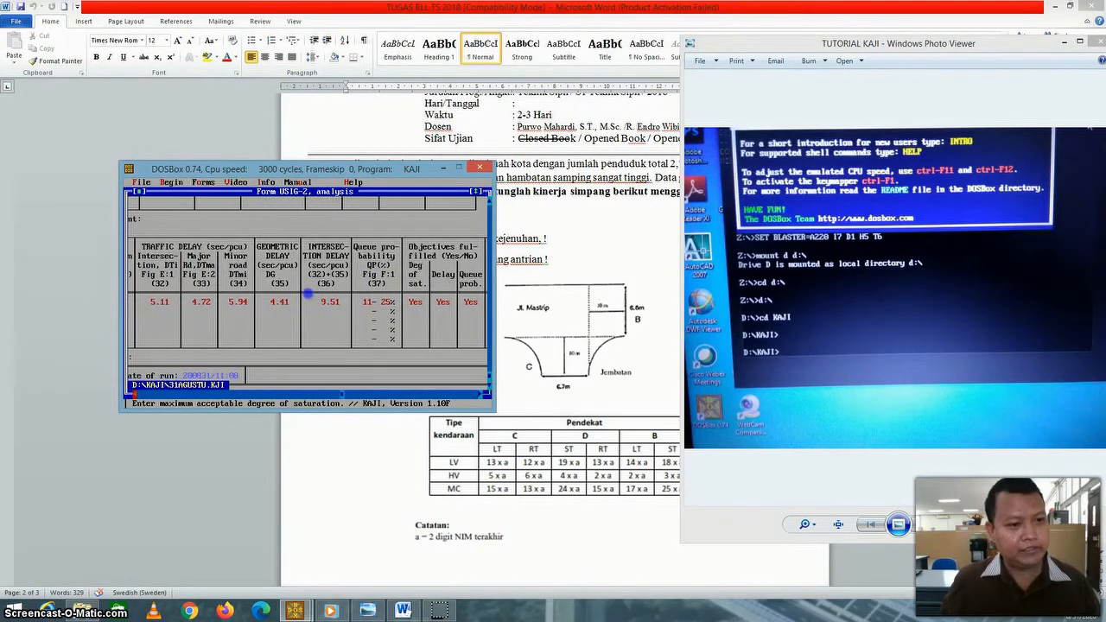